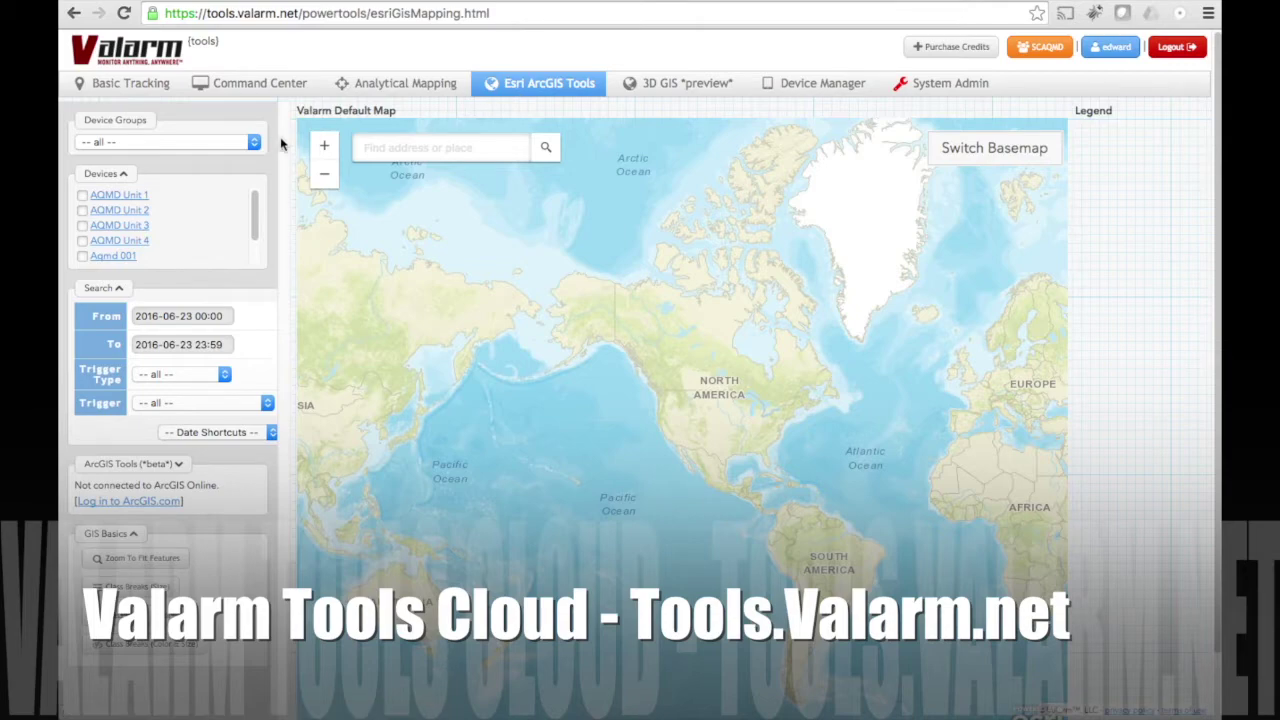
# - Log in to Valarm with the account user name and password, staying logged in, then go to the ArcGIS Online sign-in page
pyautogui.write('ourValar')
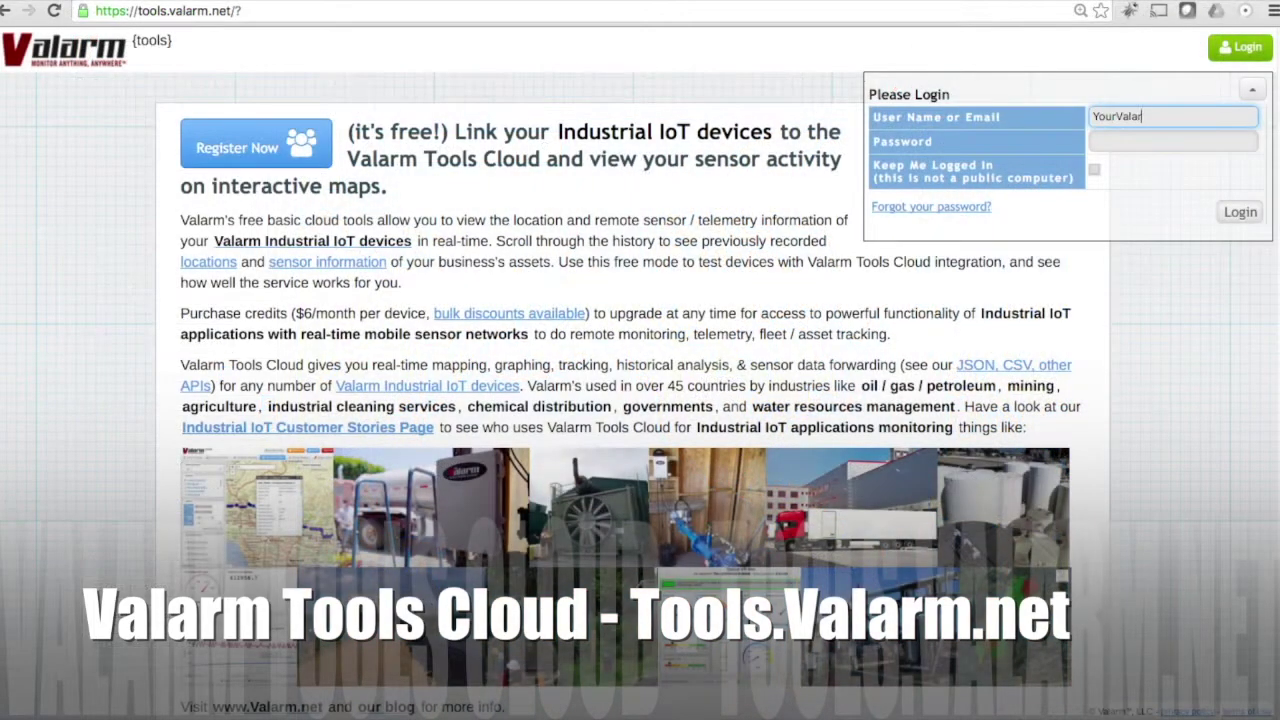
pyautogui.write('mAccount')
pyautogui.press('Tab')
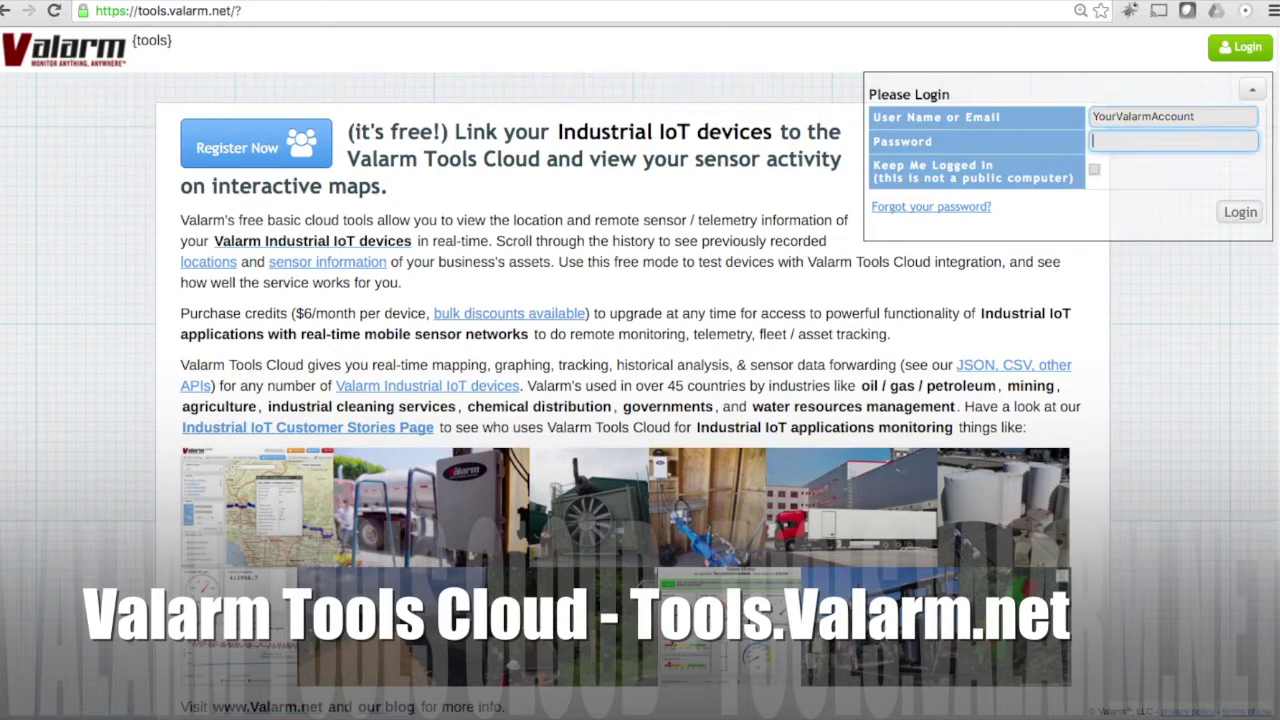
pyautogui.write('•••••••••••••••••••••••')
pyautogui.click(1094, 170)
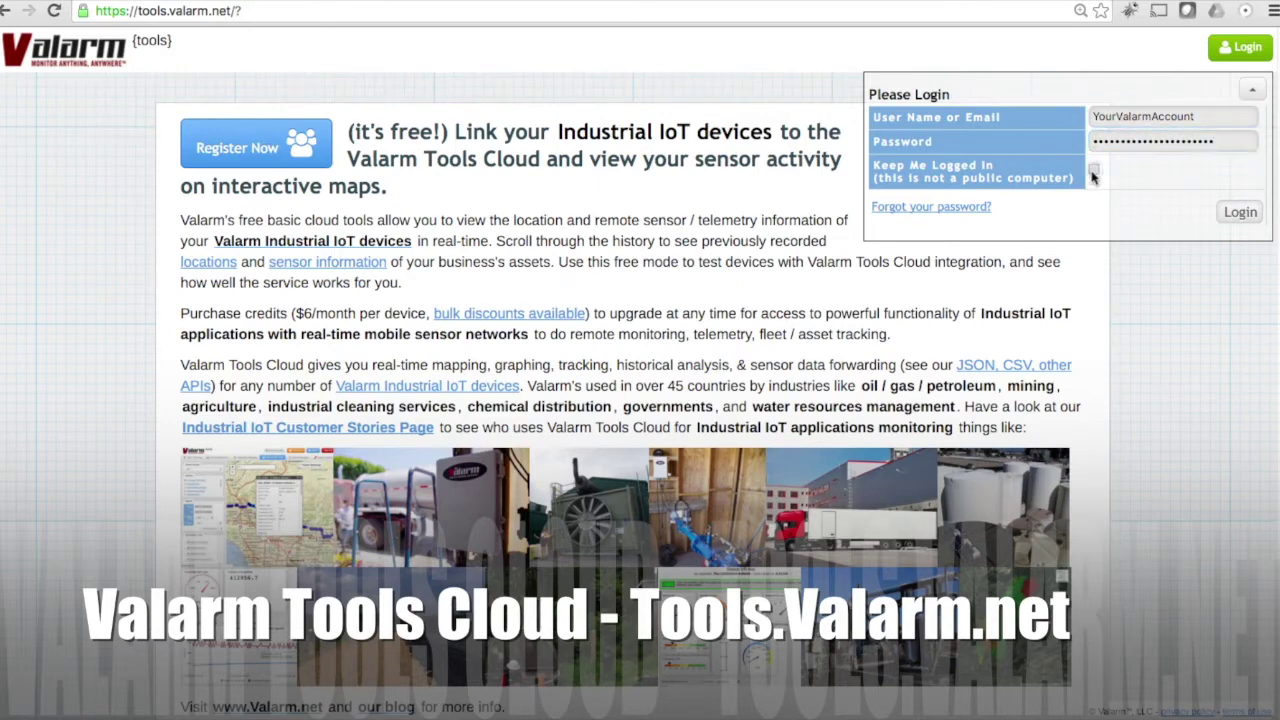
pyautogui.click(1244, 220)
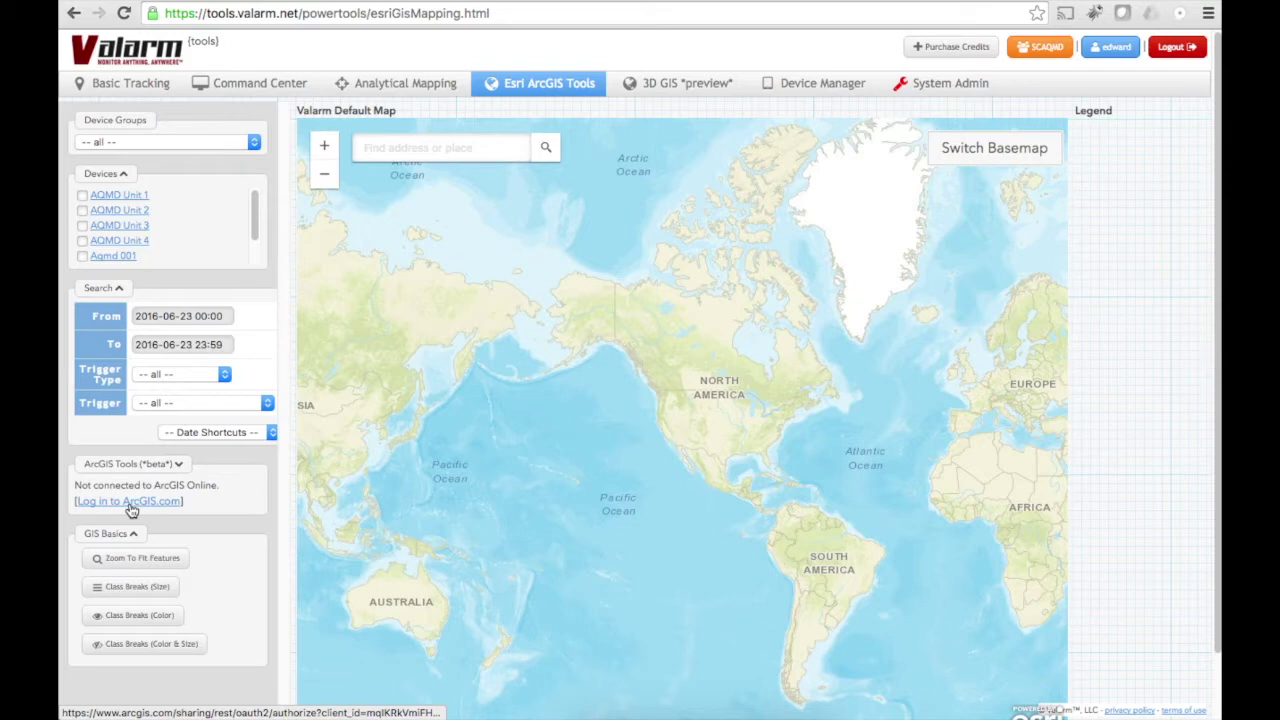
pyautogui.click(130, 503)
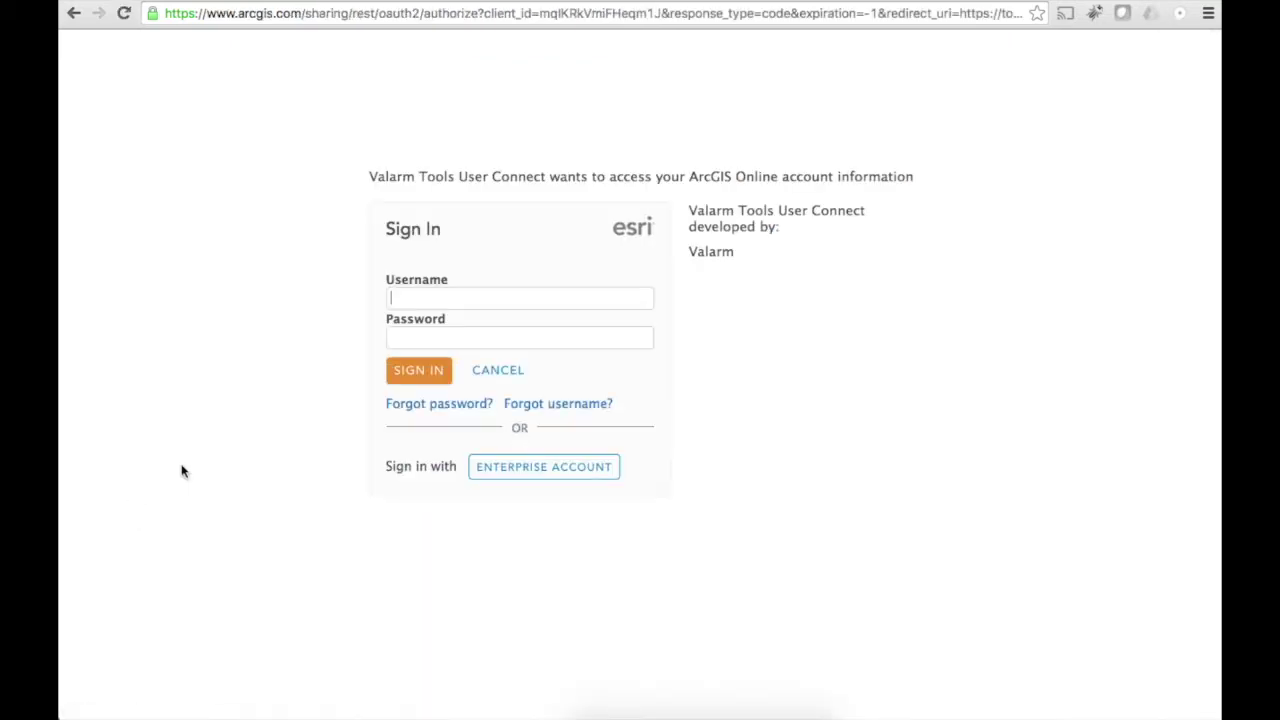
# - Sign in to ArcGIS.com with the ArcGIS username and password to grant Valarm Tools access
pyautogui.click(444, 299)
pyautogui.write('youresriarcgisonlineusername')
pyautogui.press('Tab')
pyautogui.write('•••••••••••••••••')
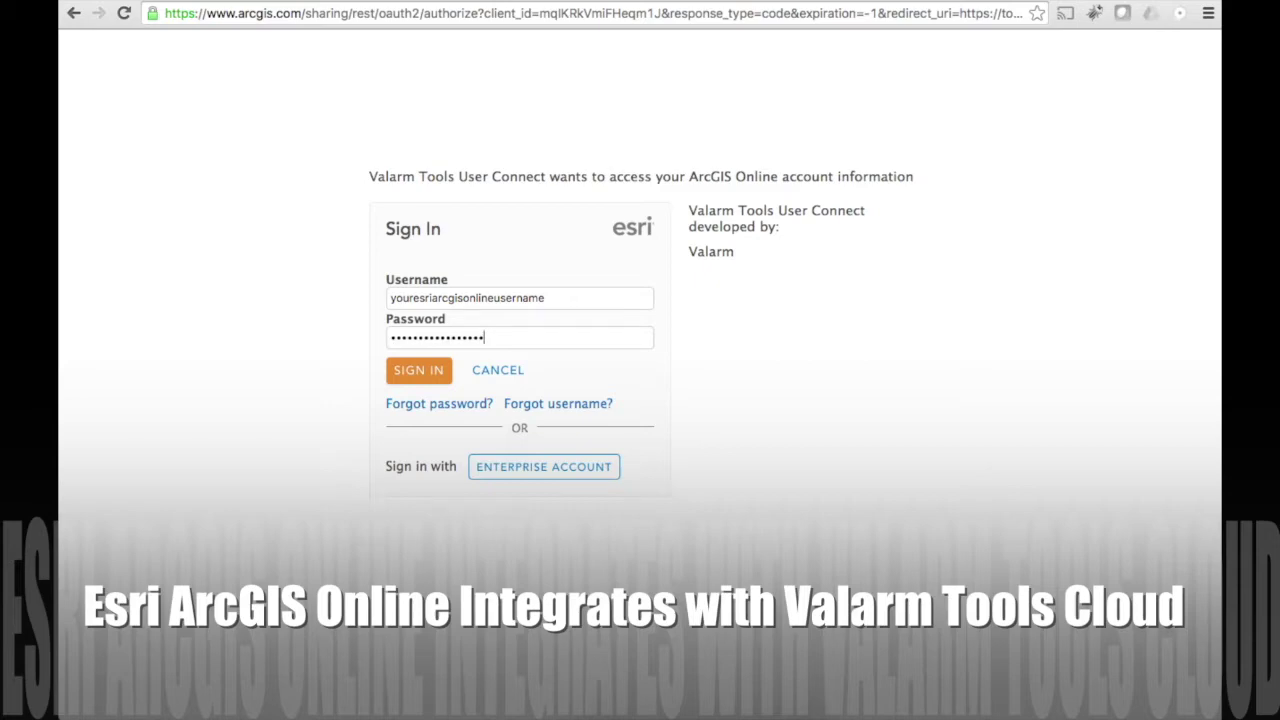
pyautogui.press('Return')
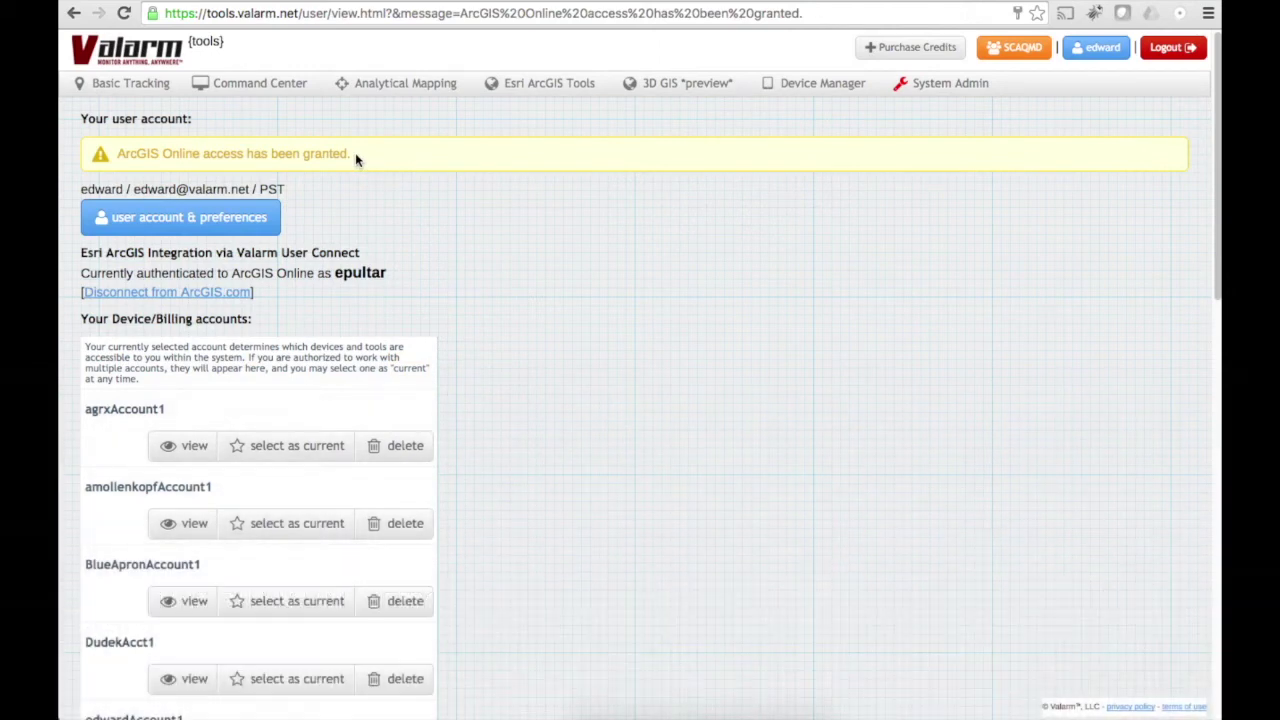
# - Return to the Esri ArcGIS Tools tab to load the world map
pyautogui.moveTo(352, 155); pyautogui.dragTo(116, 155)
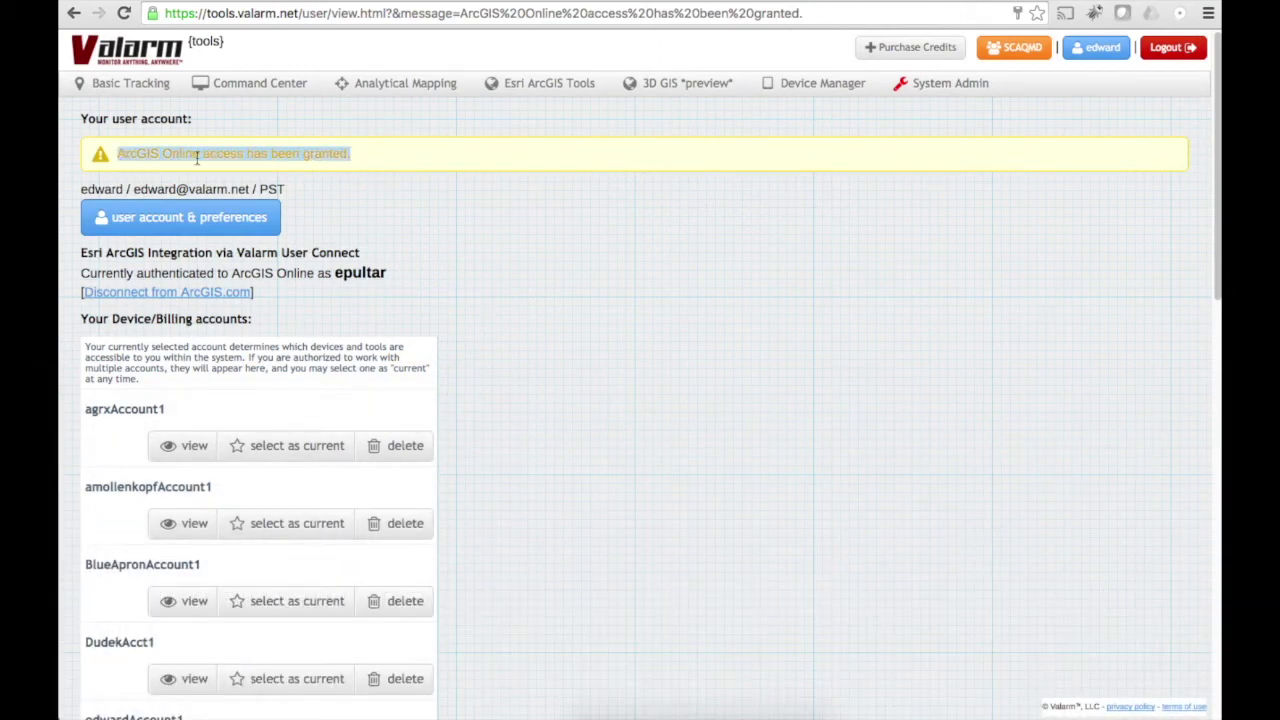
pyautogui.click(354, 156)
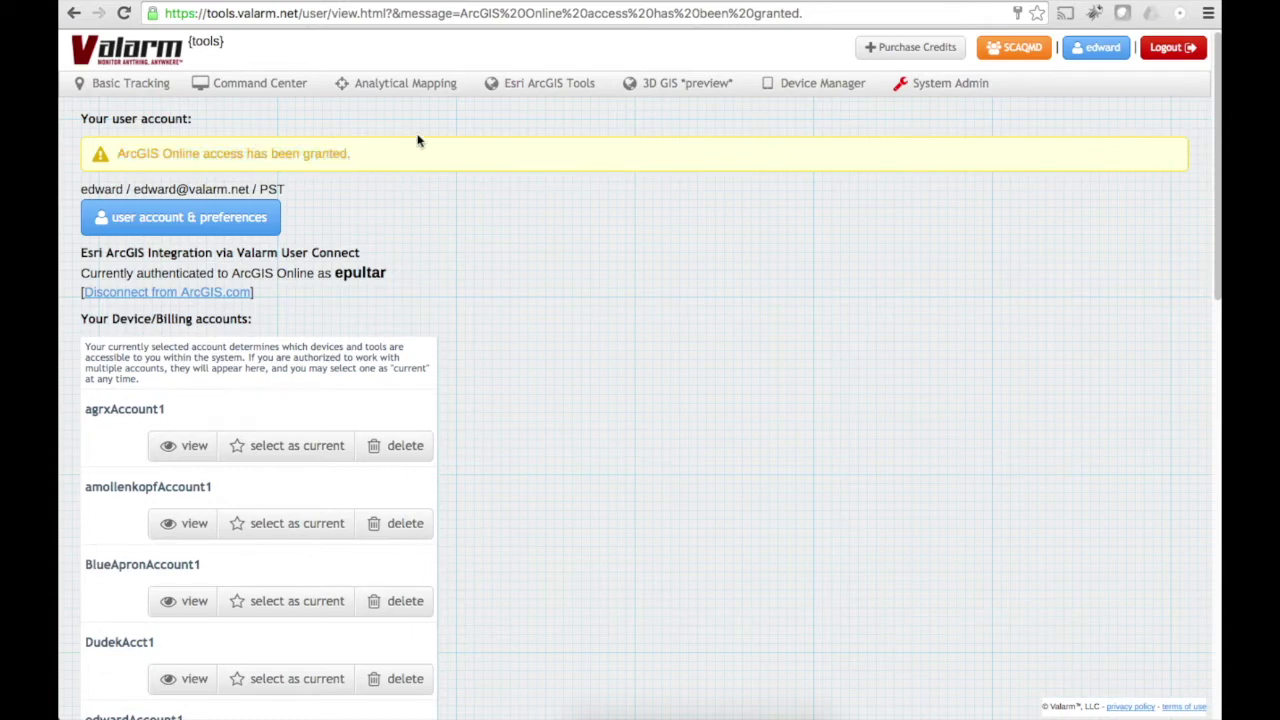
pyautogui.click(545, 95)
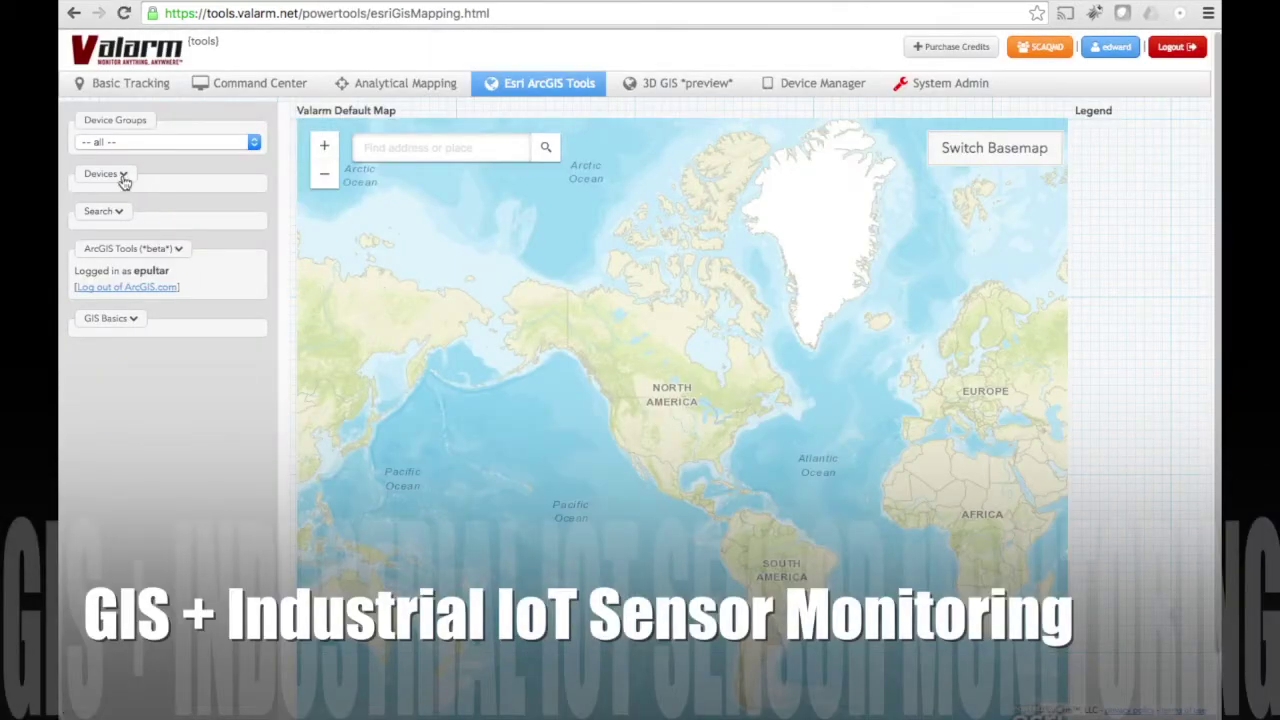
# - Expand the Devices, Search and GIS Basics panels
pyautogui.click(121, 179)
pyautogui.click(112, 290)
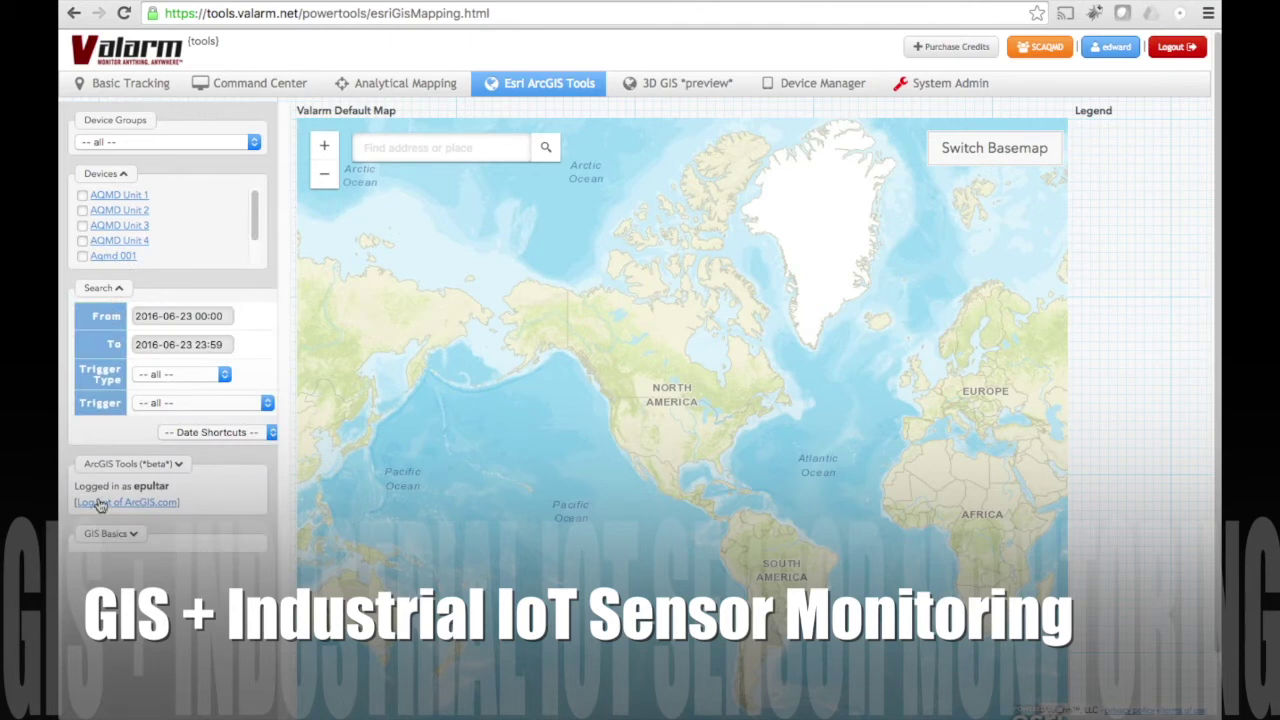
pyautogui.click(104, 533)
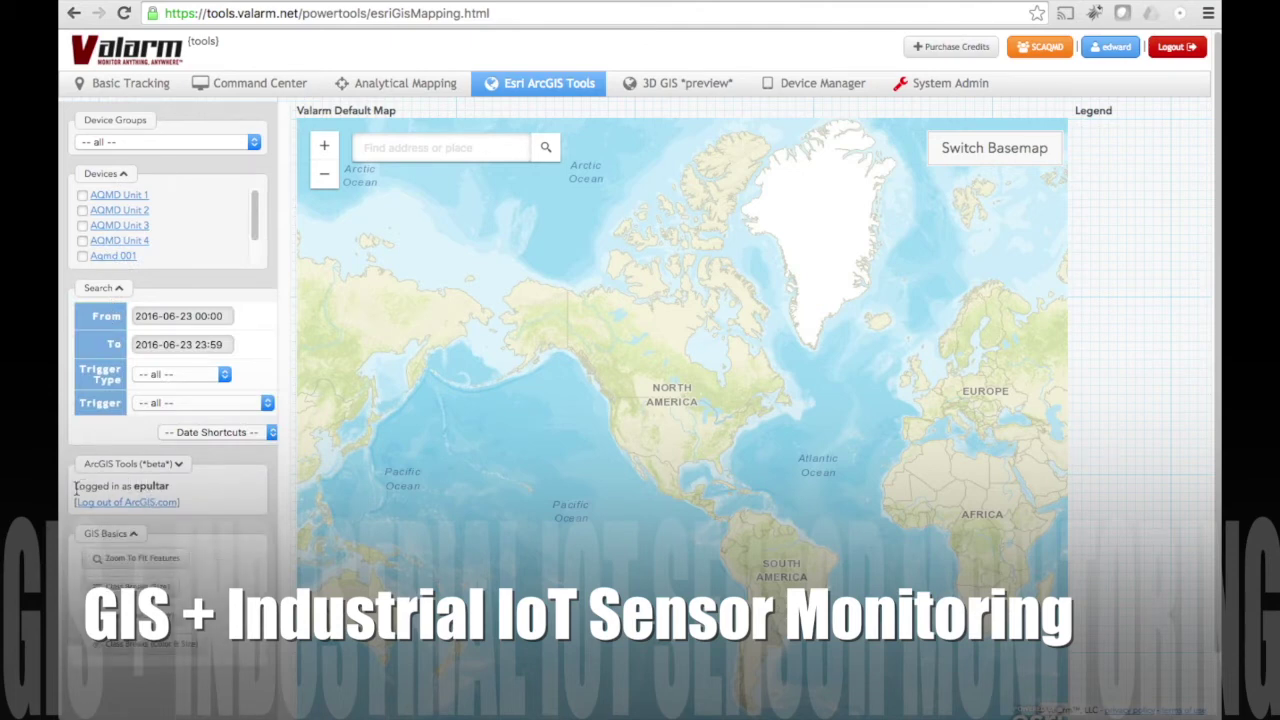
pyautogui.moveTo(74, 486); pyautogui.dragTo(161, 488)
pyautogui.click(162, 488)
# - Check the From date picker, expand ArcGIS Tools and bring up the Load Web Map by ID prompt
pyautogui.click(165, 316)
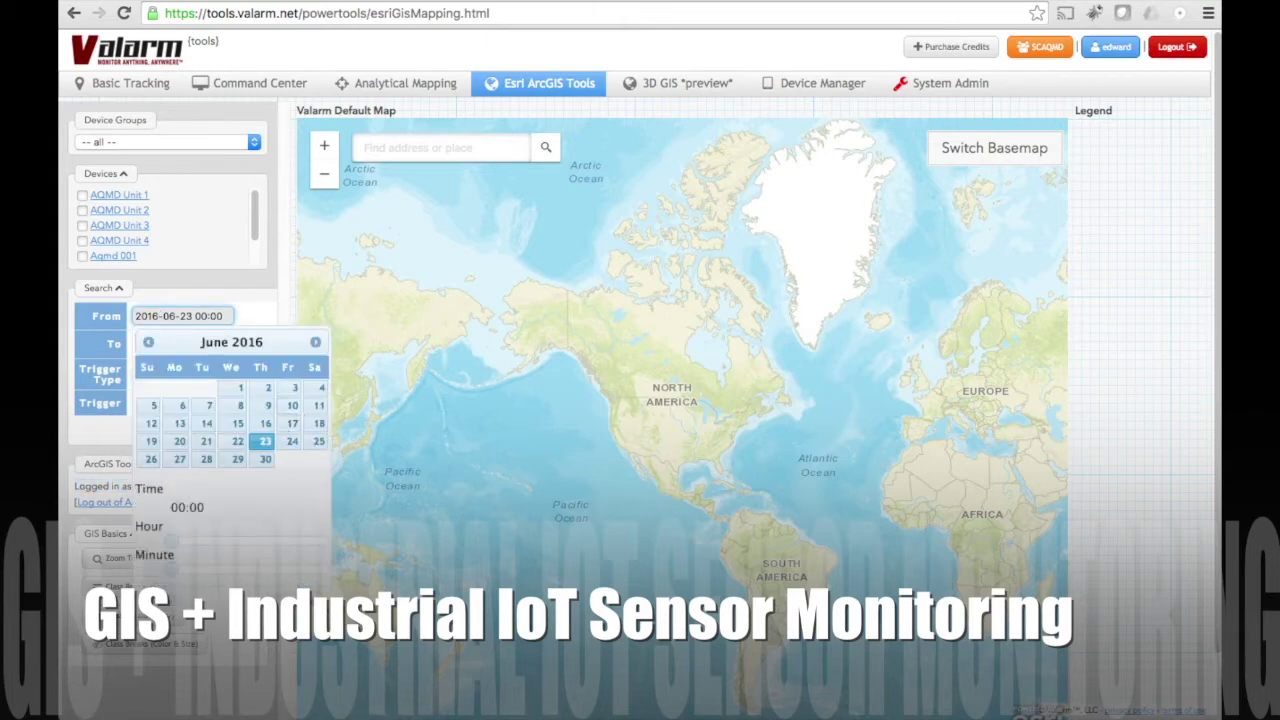
pyautogui.click(251, 477)
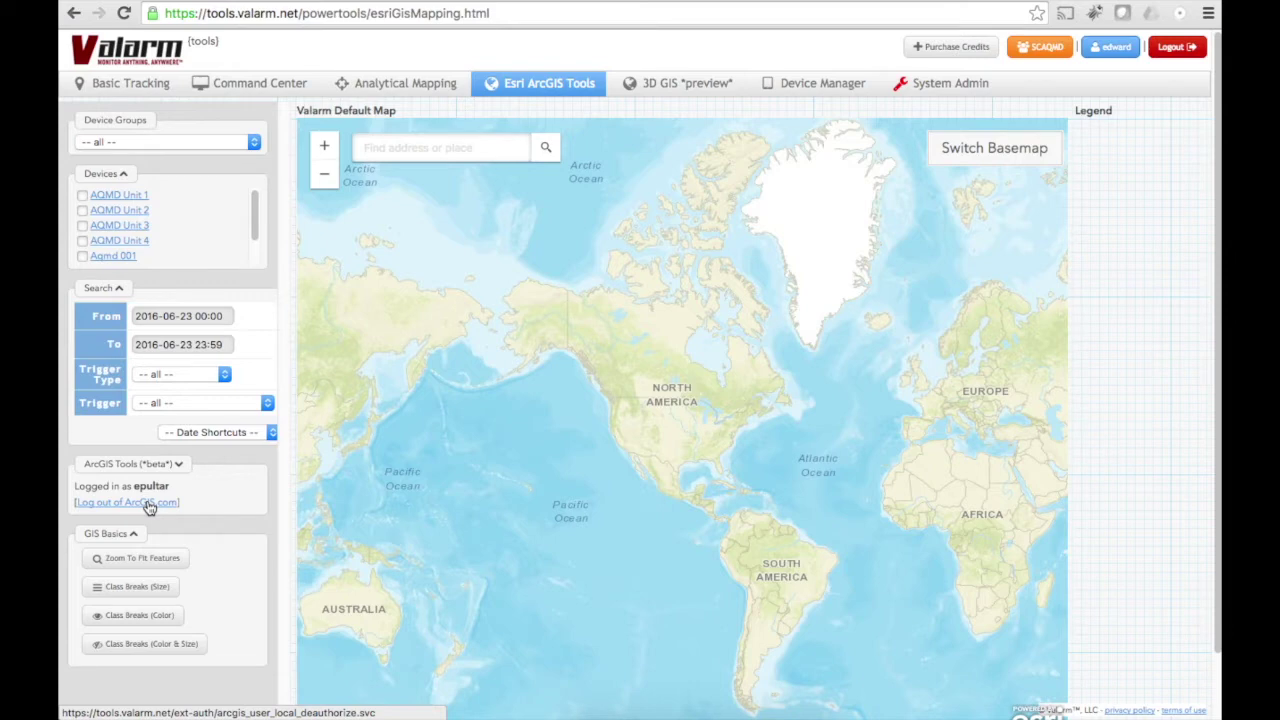
pyautogui.click(150, 468)
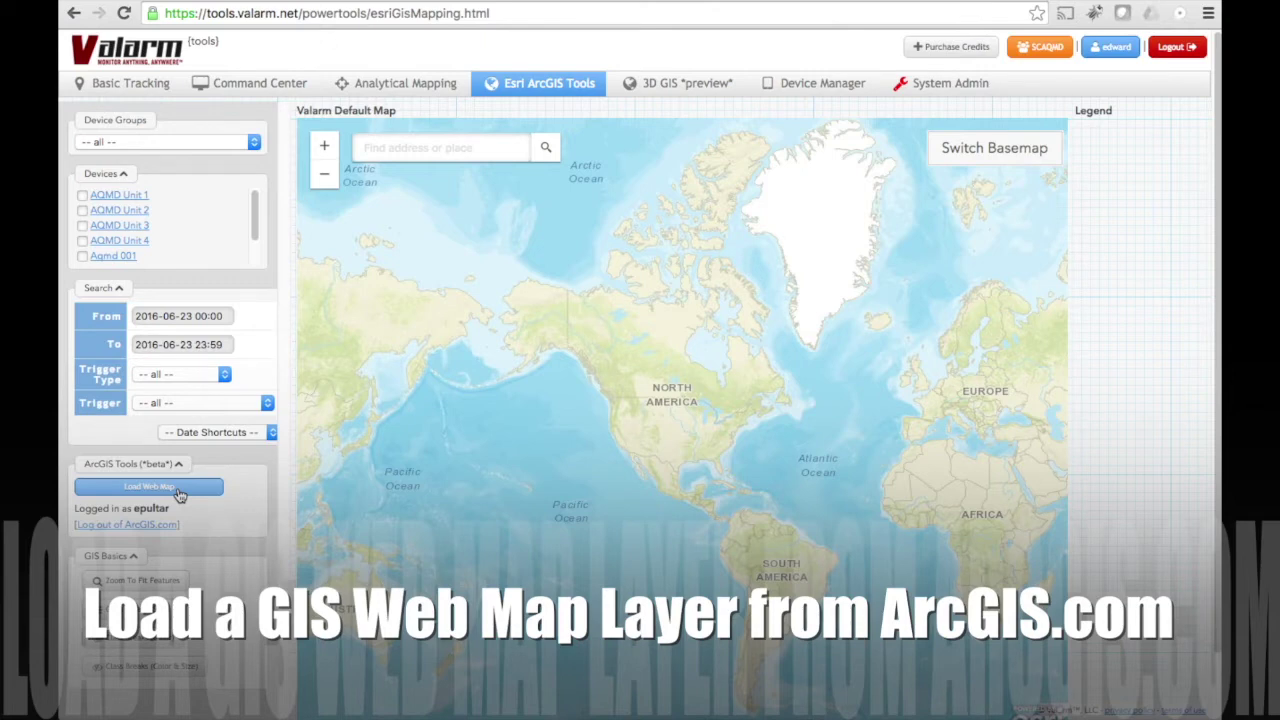
pyautogui.click(179, 490)
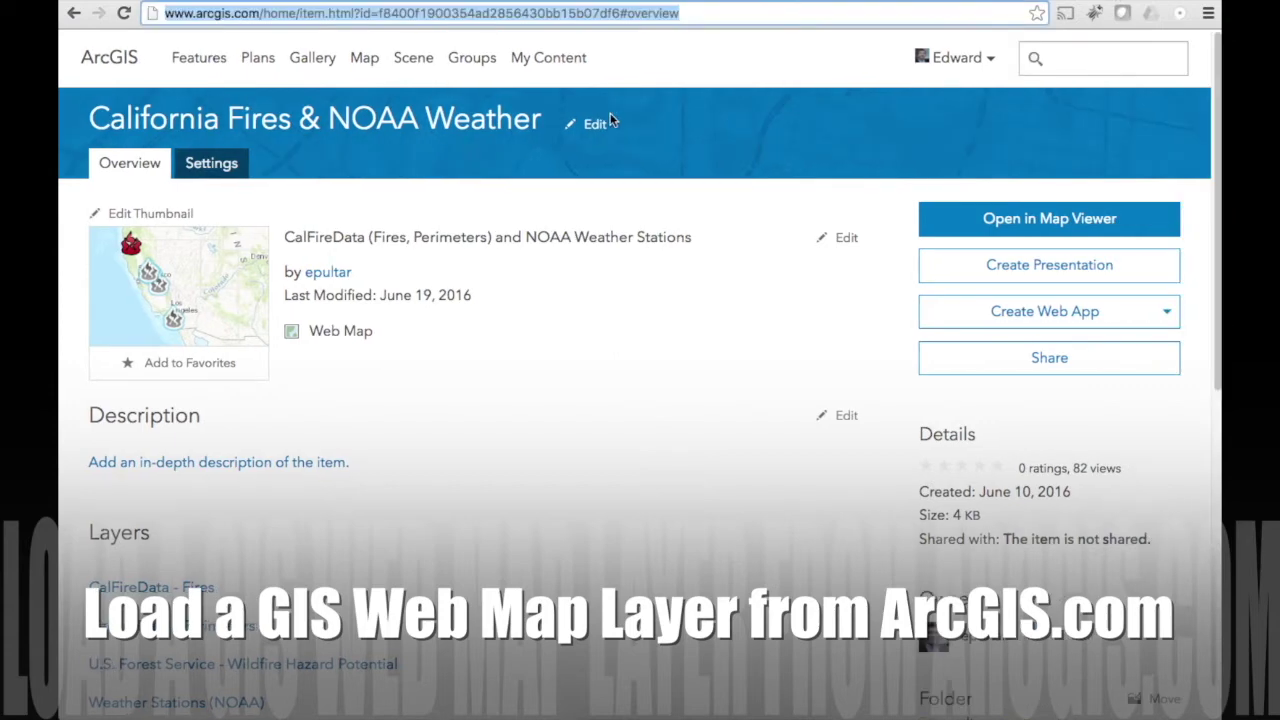
# - Copy the California Fires & NOAA Weather web map's item ID from the page address
pyautogui.click(280, 10)
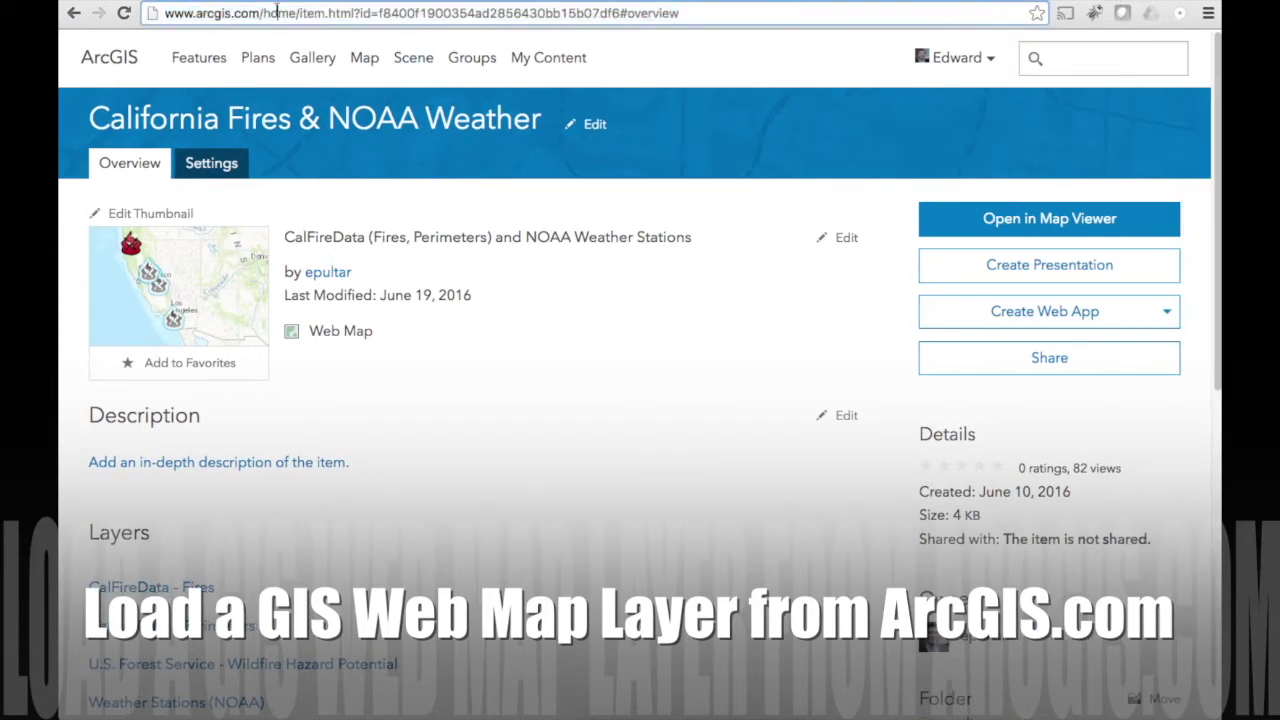
pyautogui.doubleClick(439, 14)
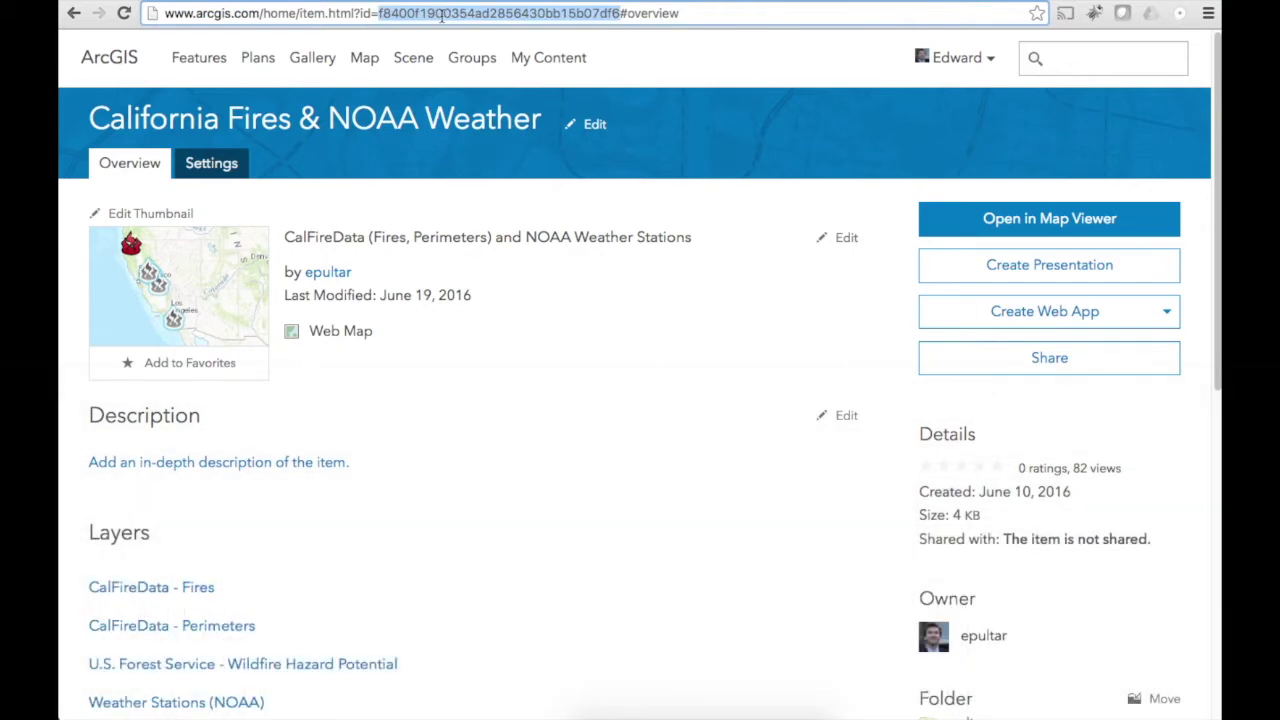
pyautogui.rightClick(447, 16)
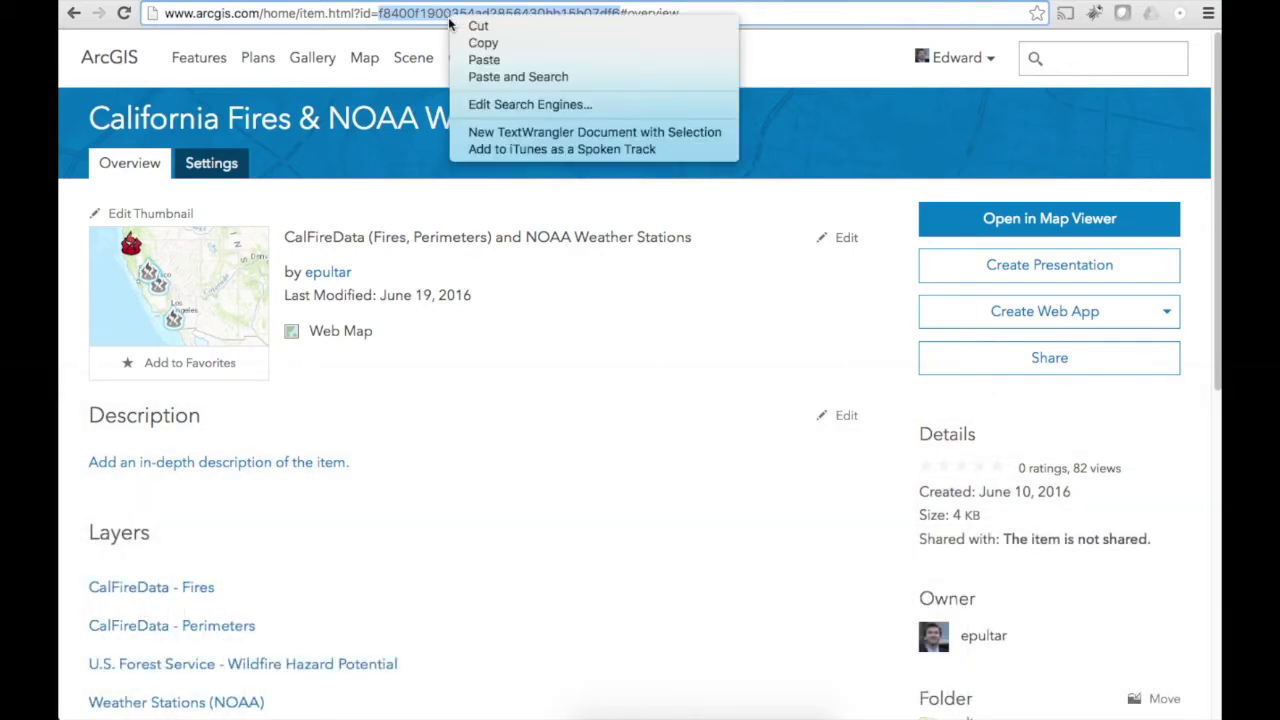
pyautogui.click(522, 44)
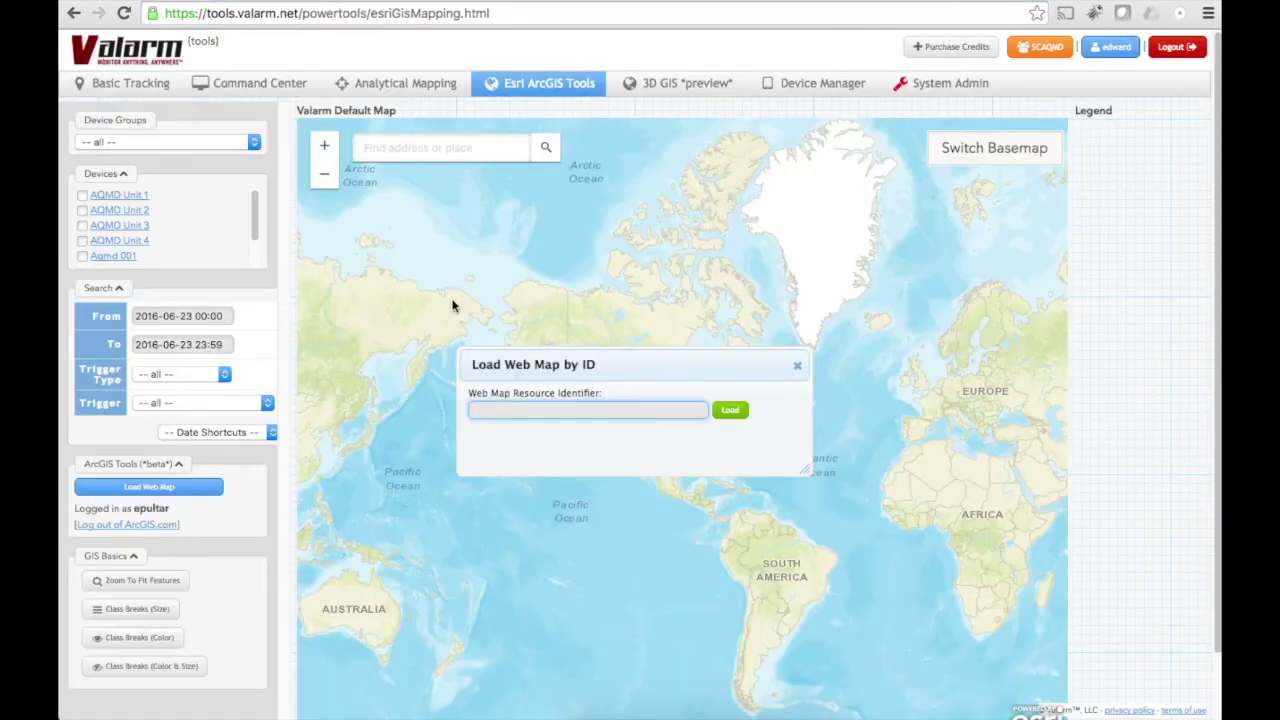
# - Paste the copied item ID into Load Web Map by ID and load the California Fires map
pyautogui.rightClick(519, 417)
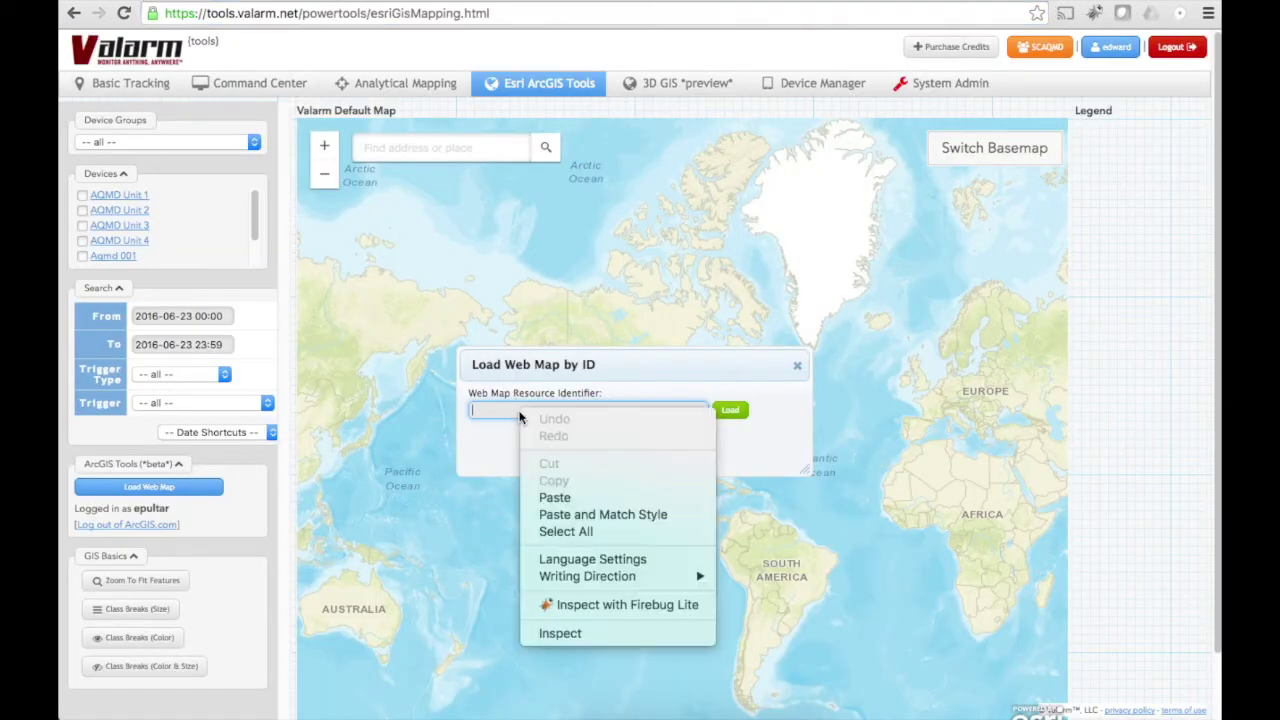
pyautogui.click(555, 497)
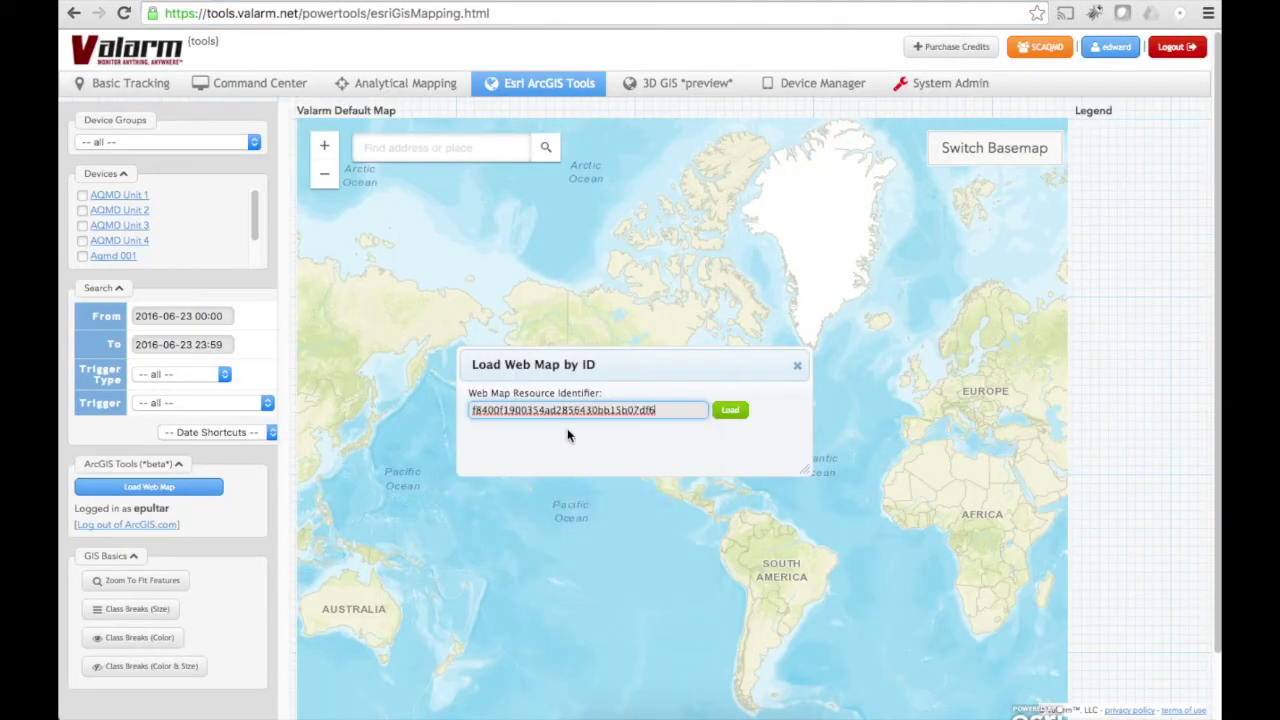
pyautogui.click(730, 412)
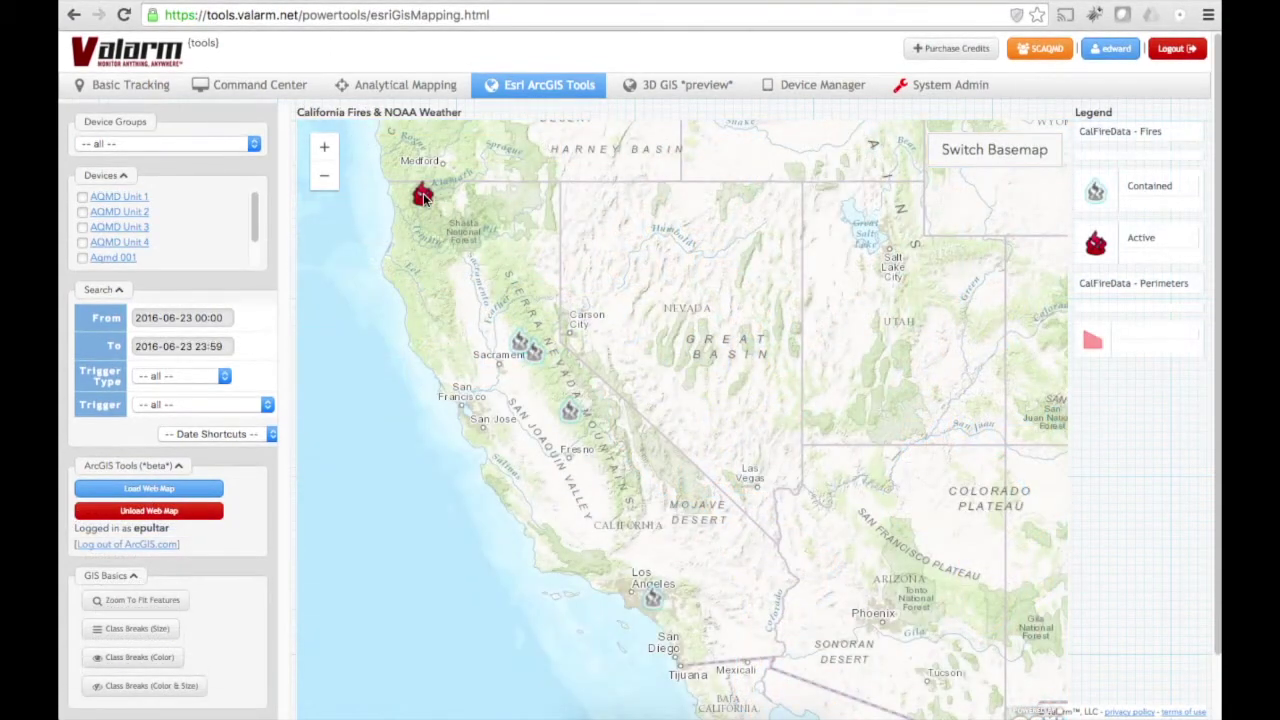
# - View and close the Happy Camp Complex and Bane Fire details popups
pyautogui.click(424, 198)
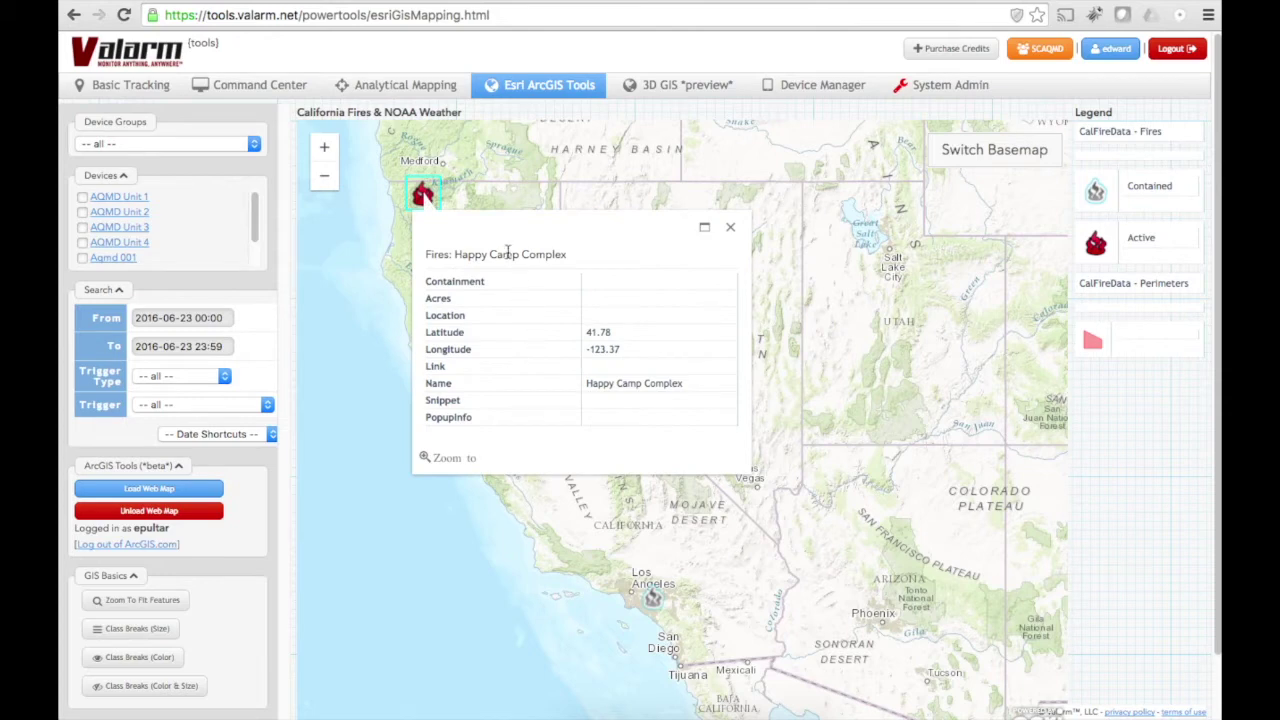
pyautogui.click(730, 227)
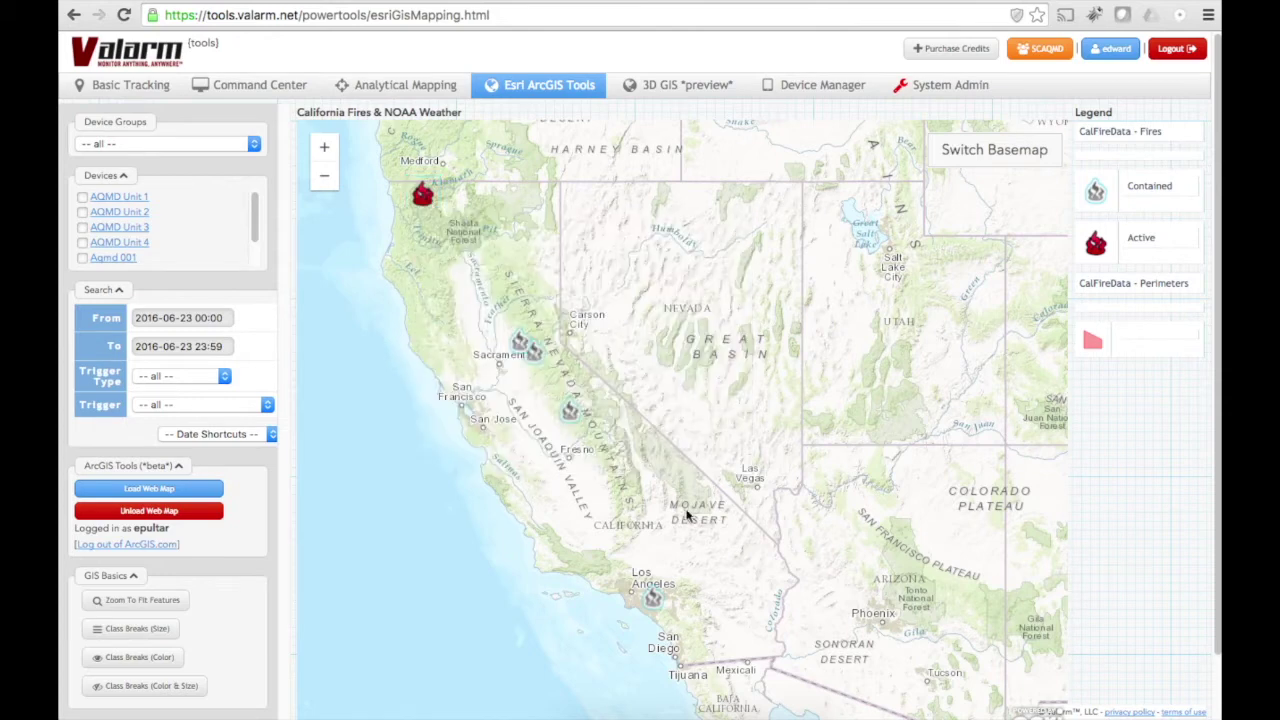
pyautogui.click(655, 599)
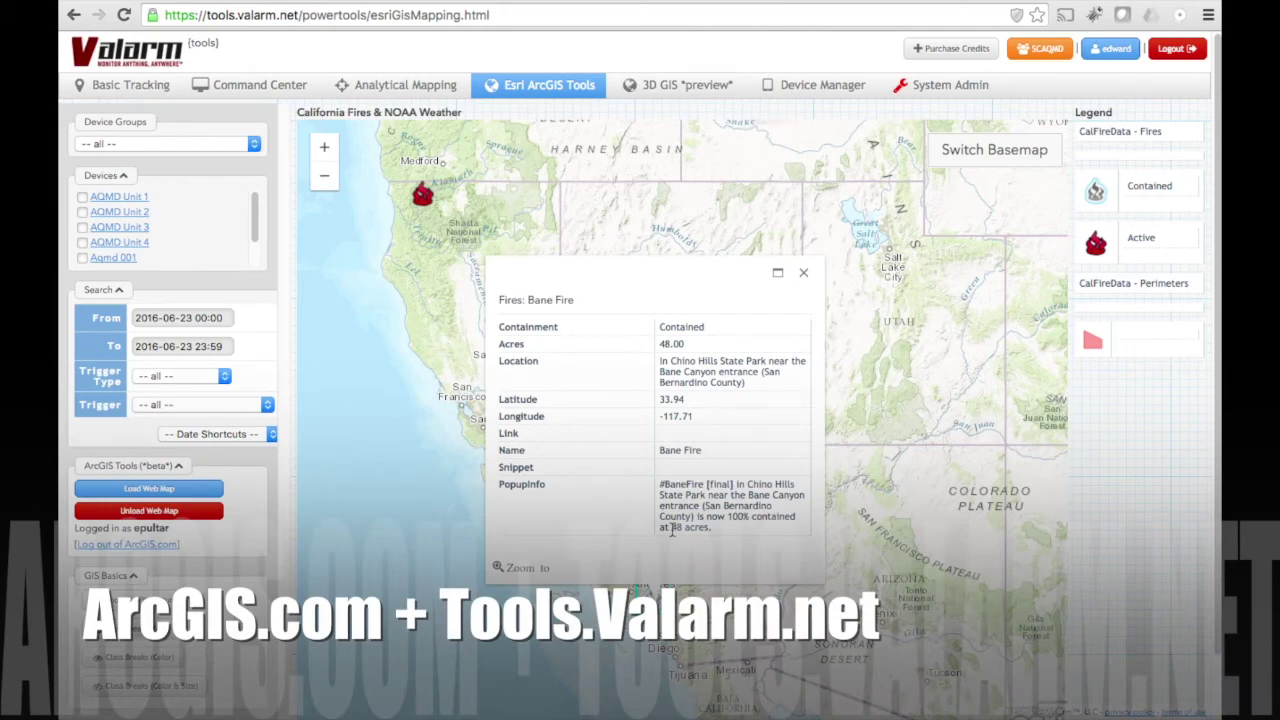
pyautogui.moveTo(729, 631); pyautogui.dragTo(714, 608)
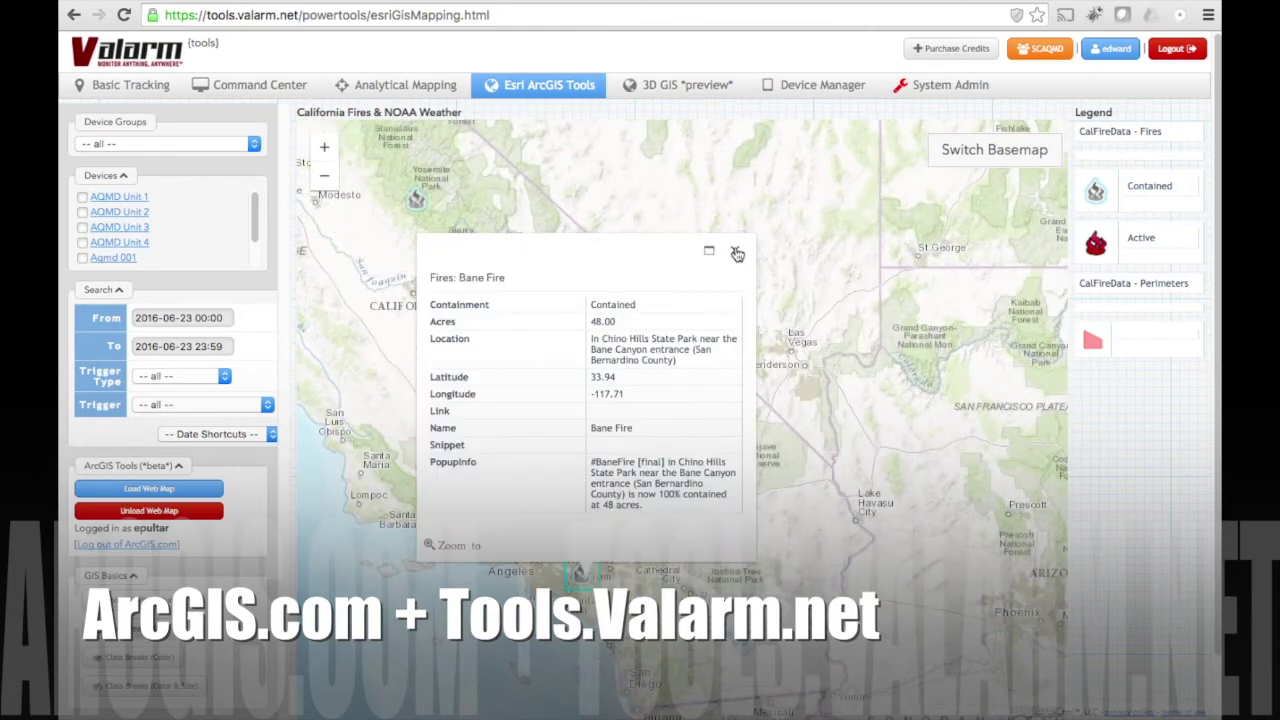
pyautogui.click(736, 254)
# - Zoom into the Los Angeles area and turn on AQMD Unit 1's track
pyautogui.moveTo(455, 476); pyautogui.dragTo(712, 668)
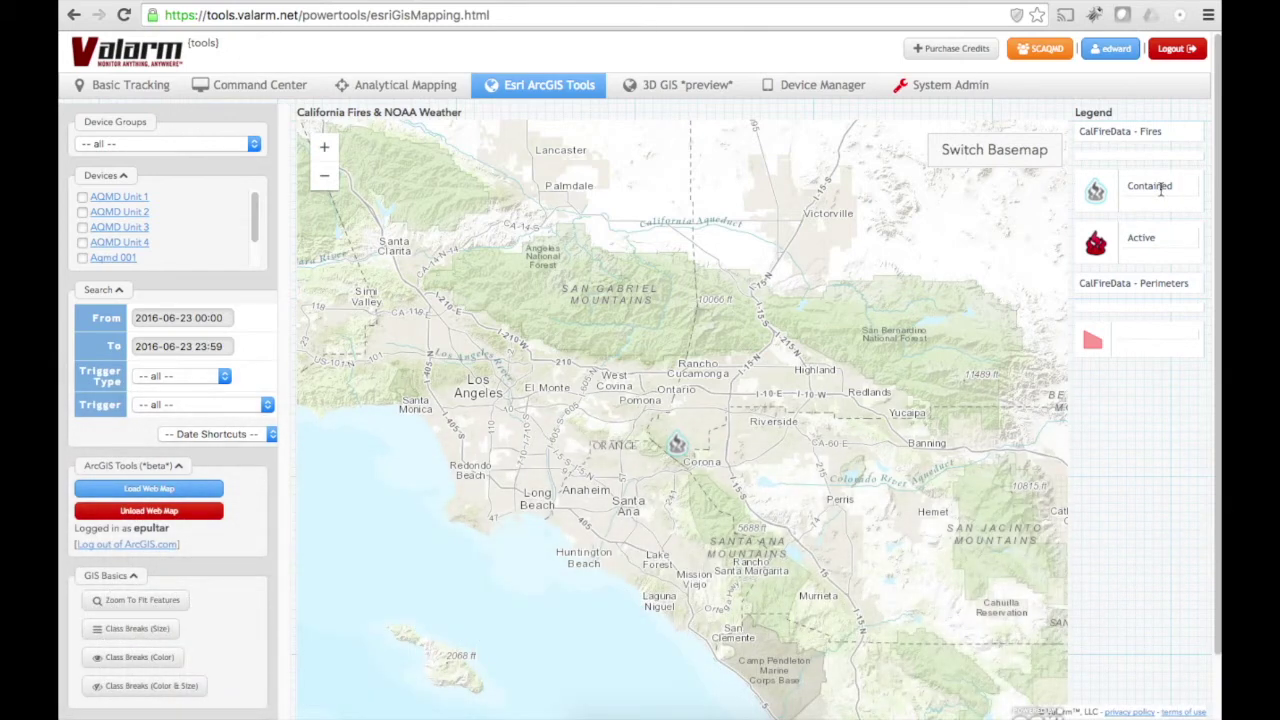
pyautogui.doubleClick(1161, 190)
pyautogui.doubleClick(1140, 238)
pyautogui.click(1156, 340)
pyautogui.click(83, 198)
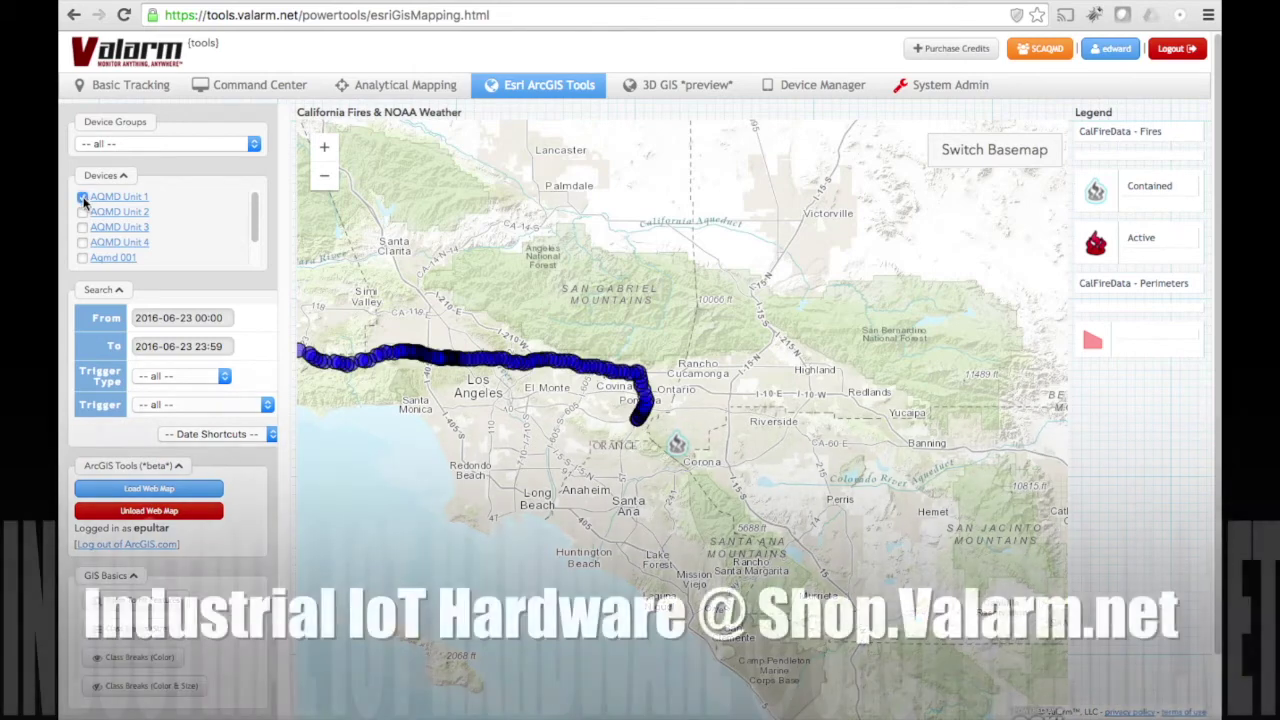
# - Pan and zoom to the AQMD Unit 1 track and open readings for a point near Los Angeles
pyautogui.moveTo(508, 448); pyautogui.dragTo(673, 474)
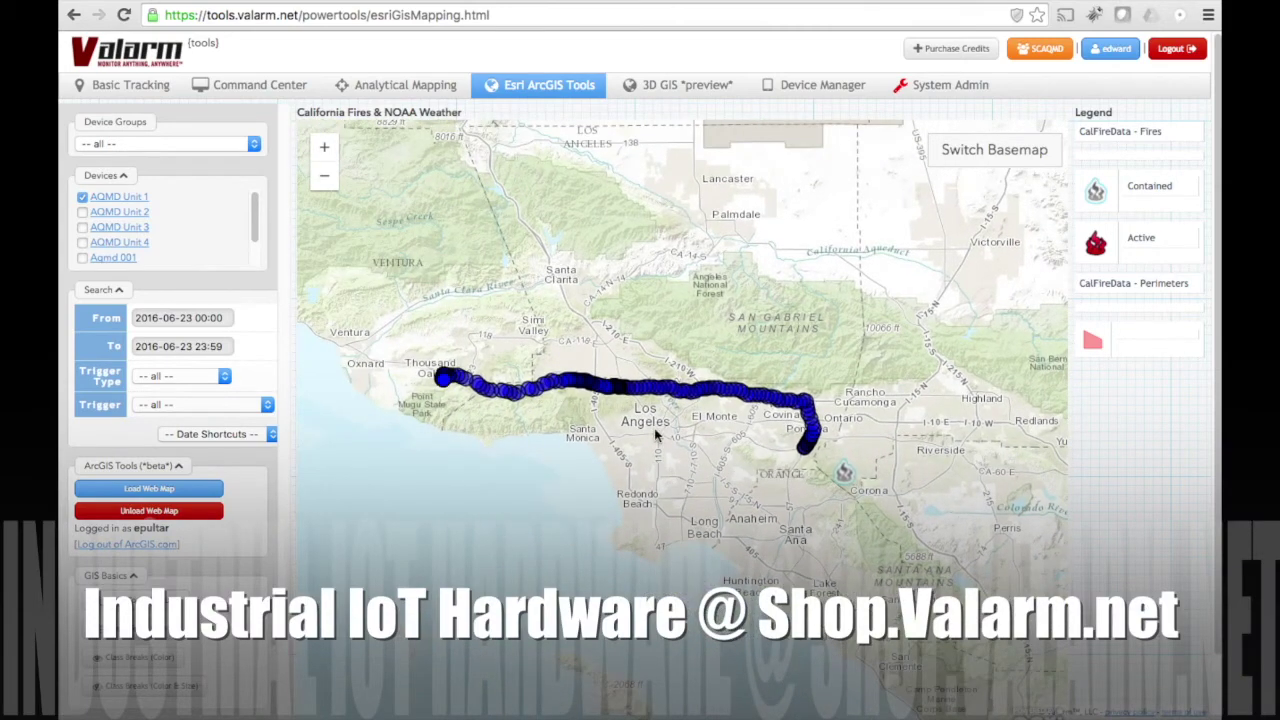
pyautogui.scroll(1, 655, 430)
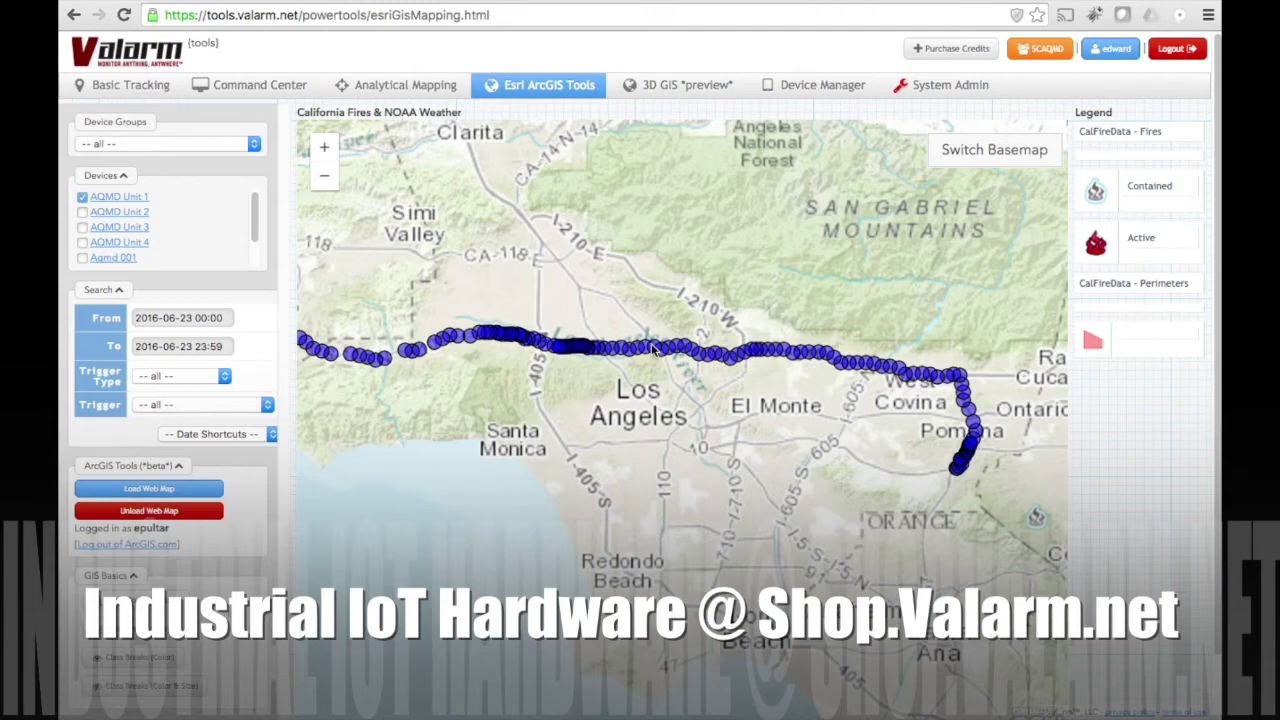
pyautogui.click(652, 348)
pyautogui.scroll(1, 652, 348)
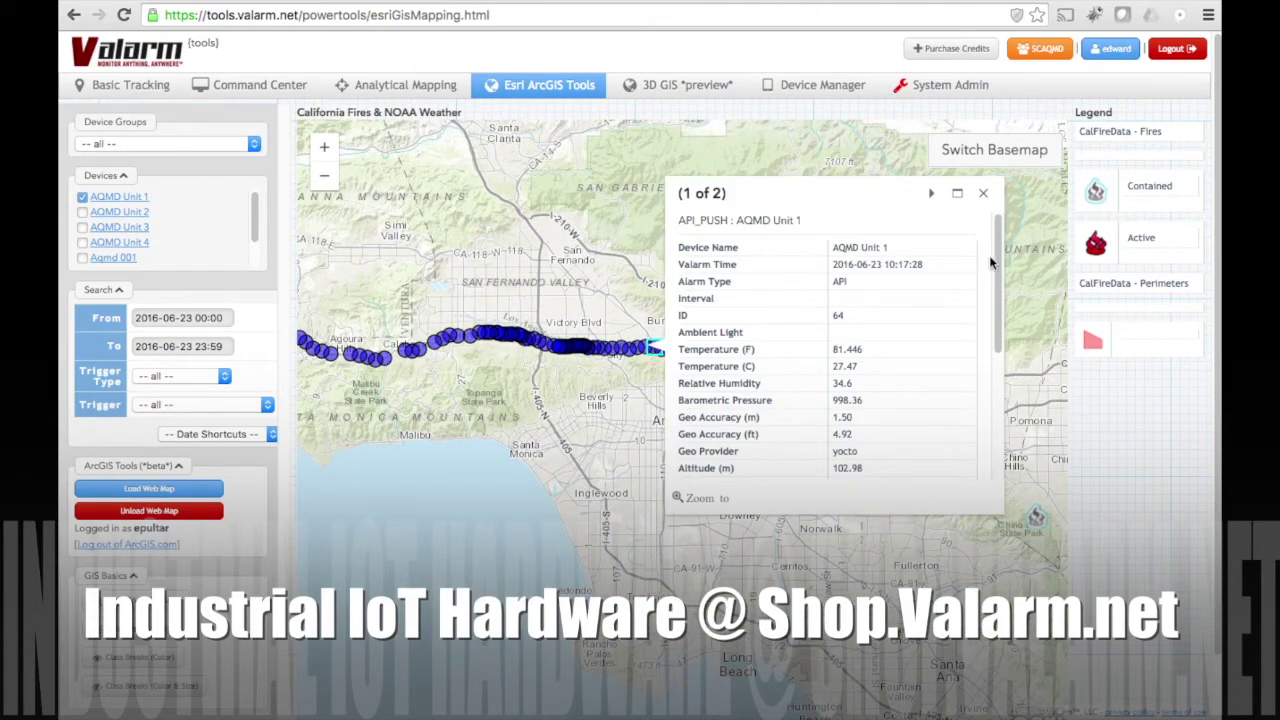
pyautogui.moveTo(997, 262)
pyautogui.mouseDown()
pyautogui.moveTo(1003, 413)
pyautogui.moveTo(1000, 262)
pyautogui.mouseUp()
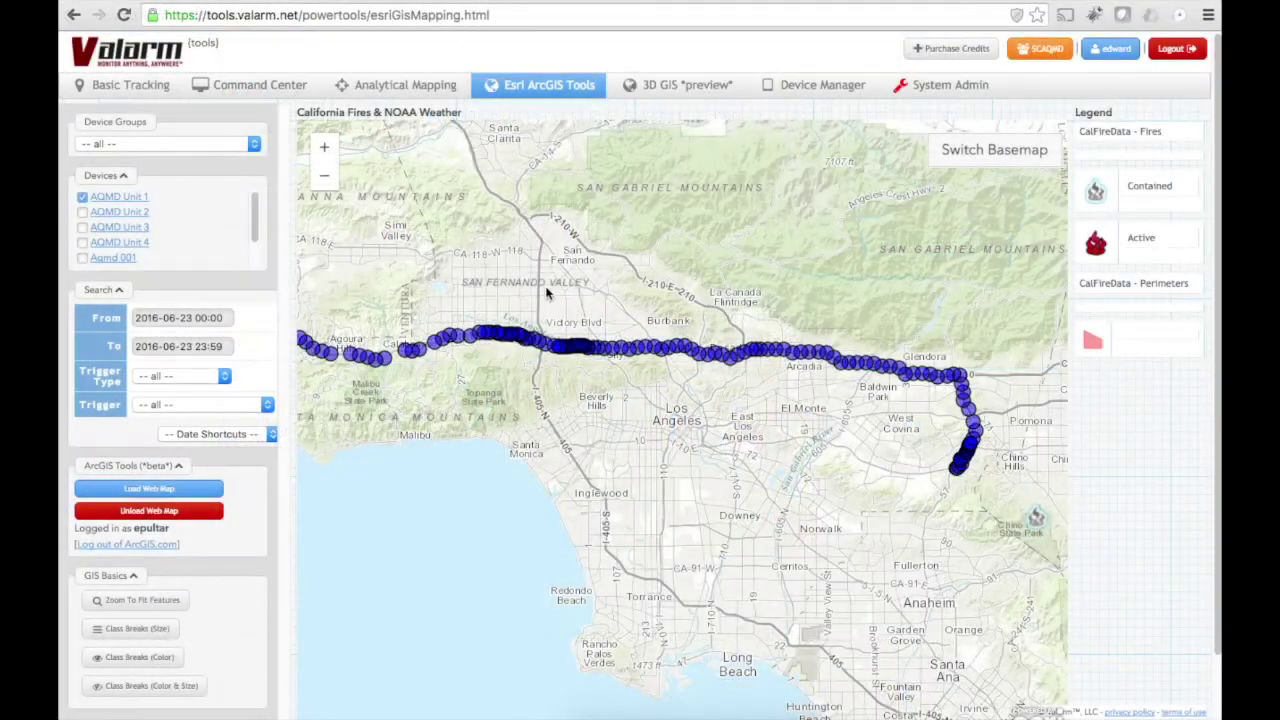
# - Zoom out one level and review a track point's readings (82.598 °F, 44.8% humidity, 987.03 pressure)
pyautogui.click(324, 175)
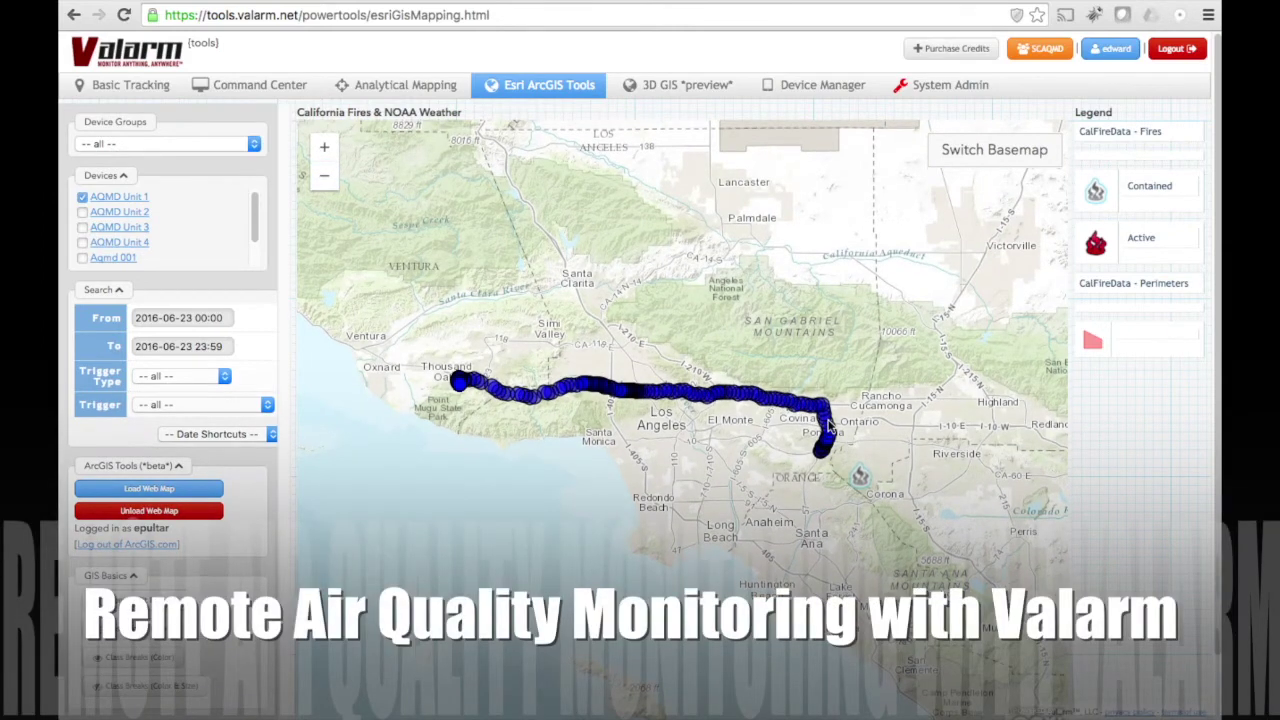
pyautogui.click(825, 430)
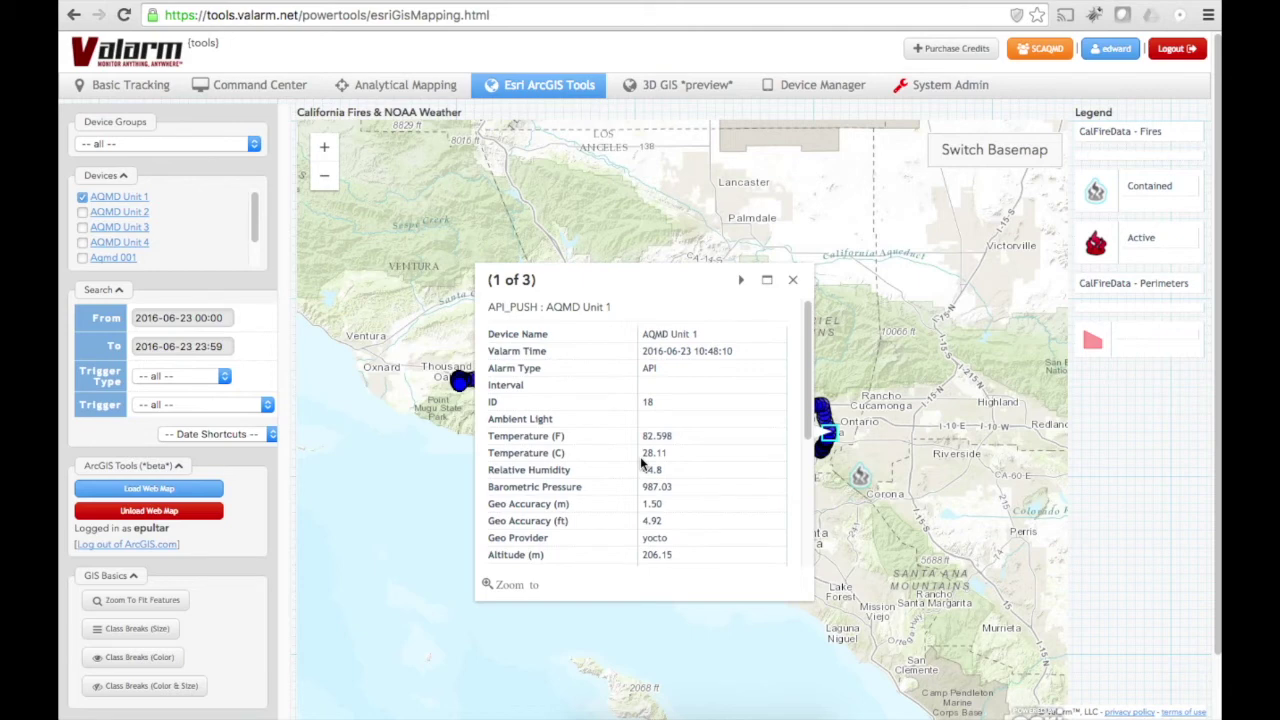
pyautogui.click(793, 281)
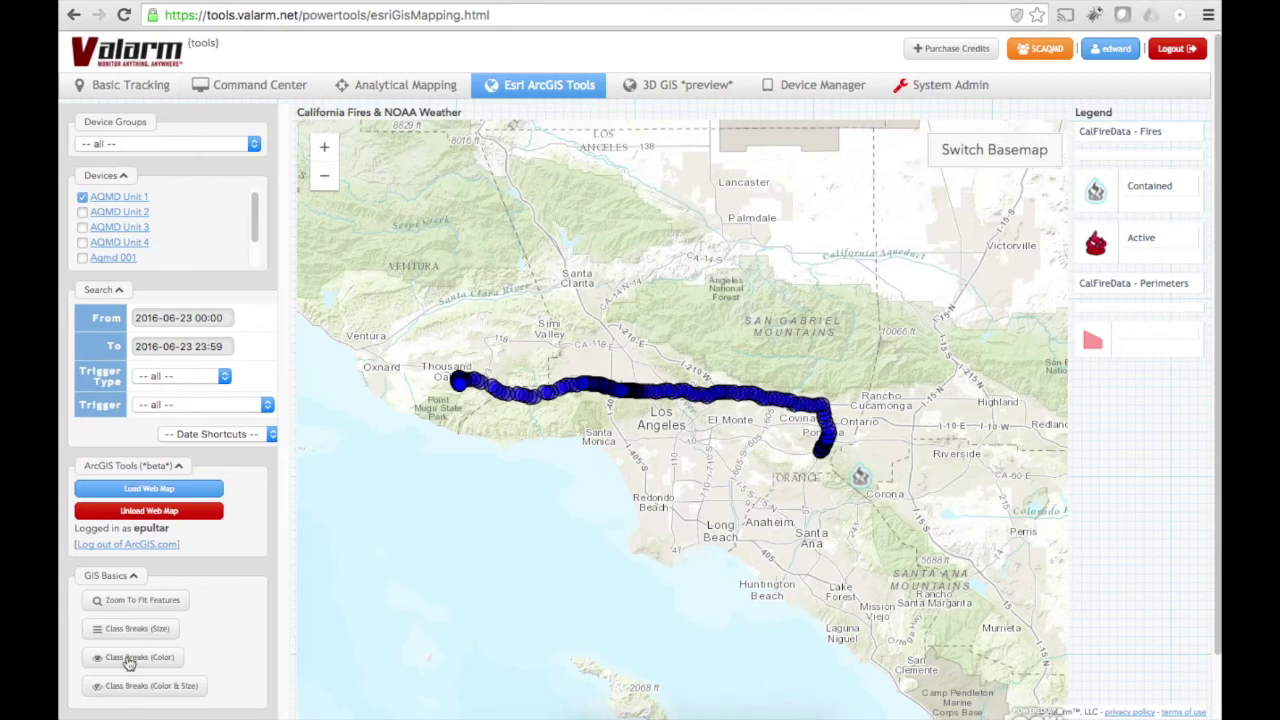
# - Map the track with Class Breaks (Color & Size) using the Relative Humidity sensor
pyautogui.click(125, 688)
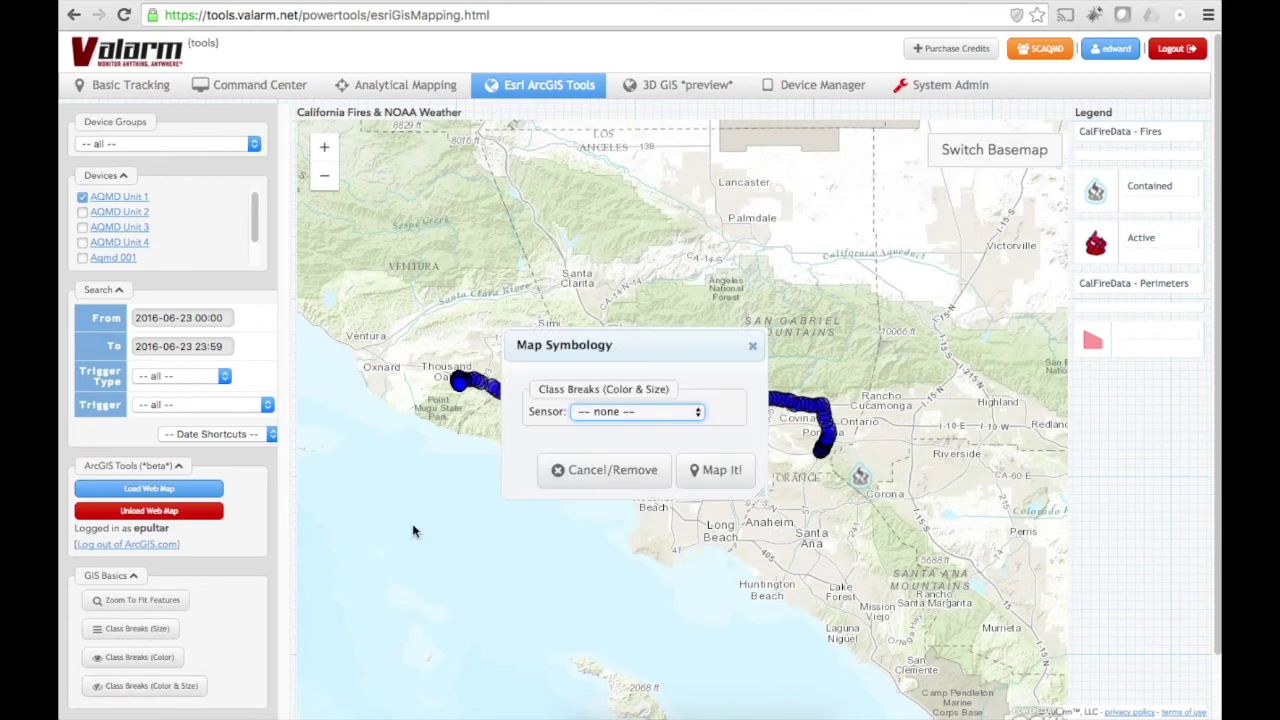
pyautogui.click(620, 413)
pyautogui.click(620, 439)
pyautogui.click(712, 476)
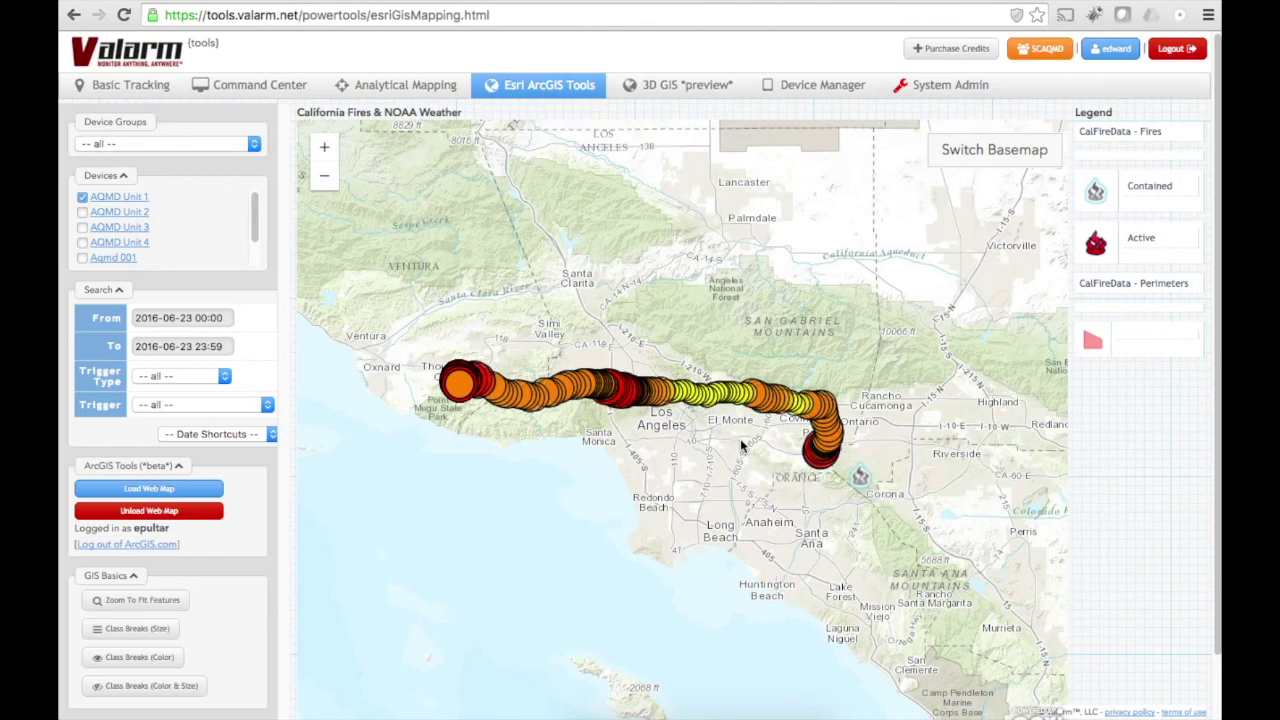
# - Inspect recolored track points, including a 09:59:52 reading near Glendora (48.5% humidity)
pyautogui.scroll(1, 741, 446)
pyautogui.moveTo(823, 437); pyautogui.dragTo(760, 463)
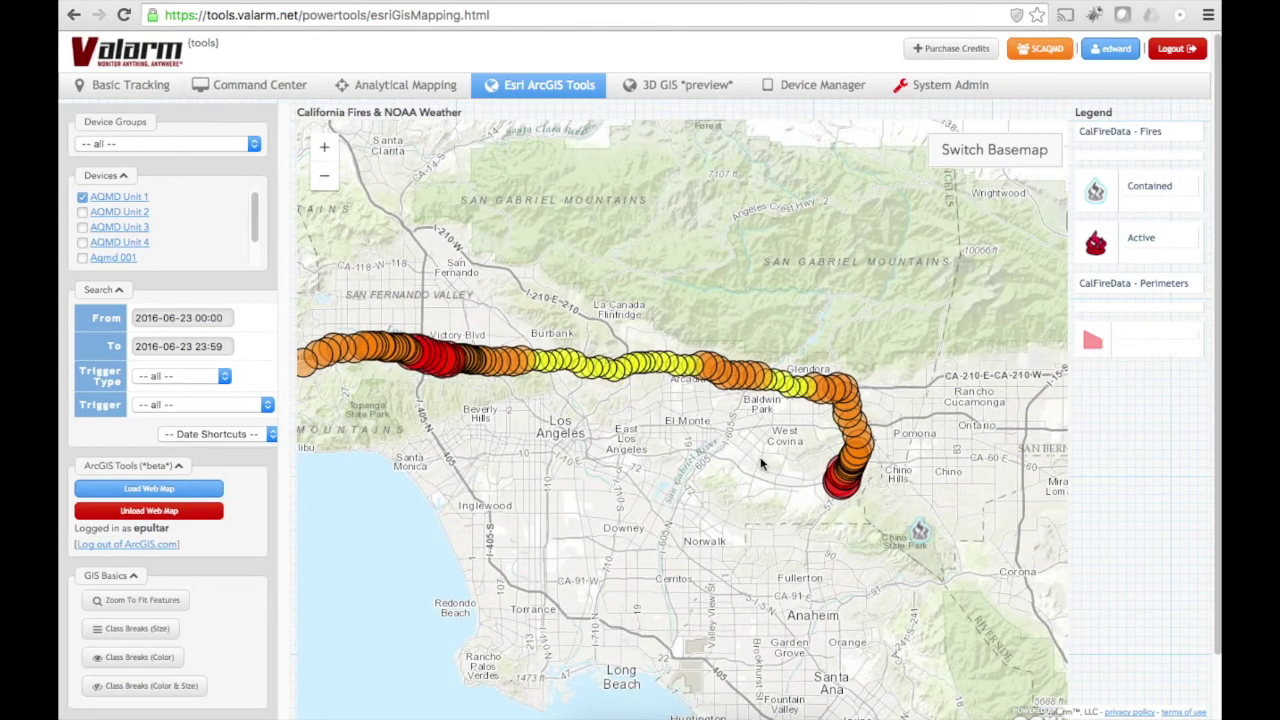
pyautogui.click(440, 360)
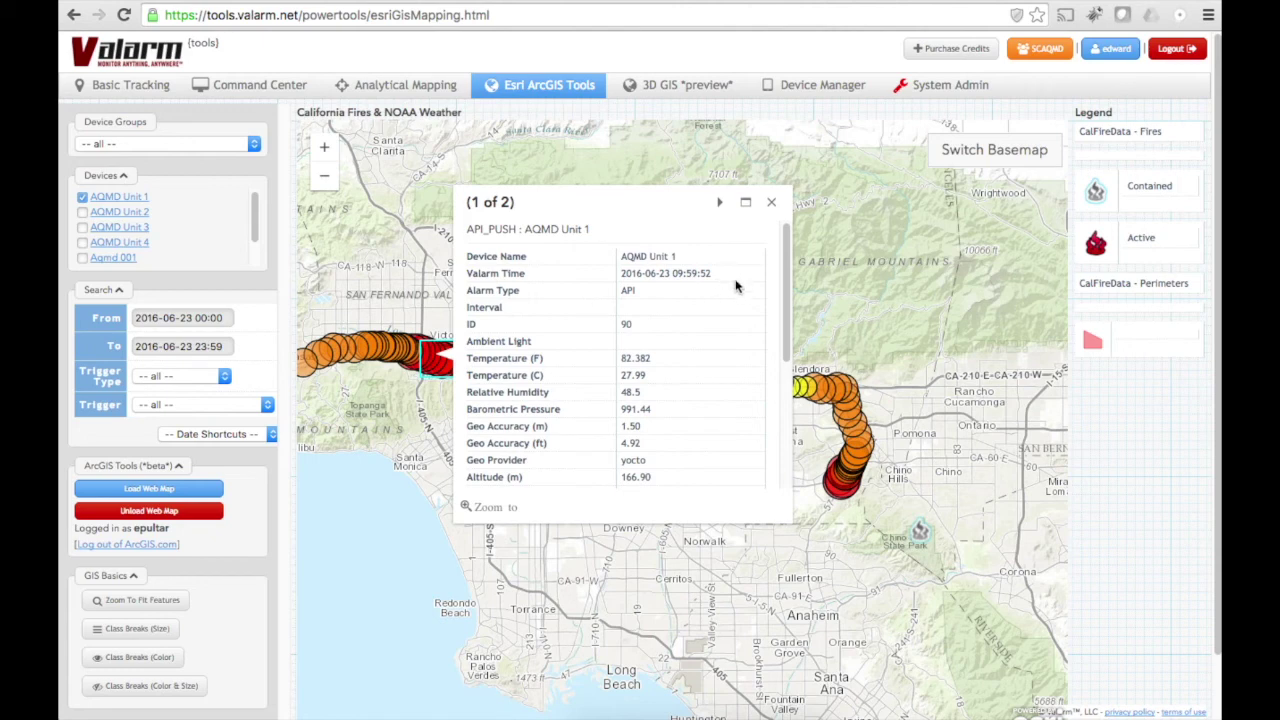
pyautogui.click(808, 390)
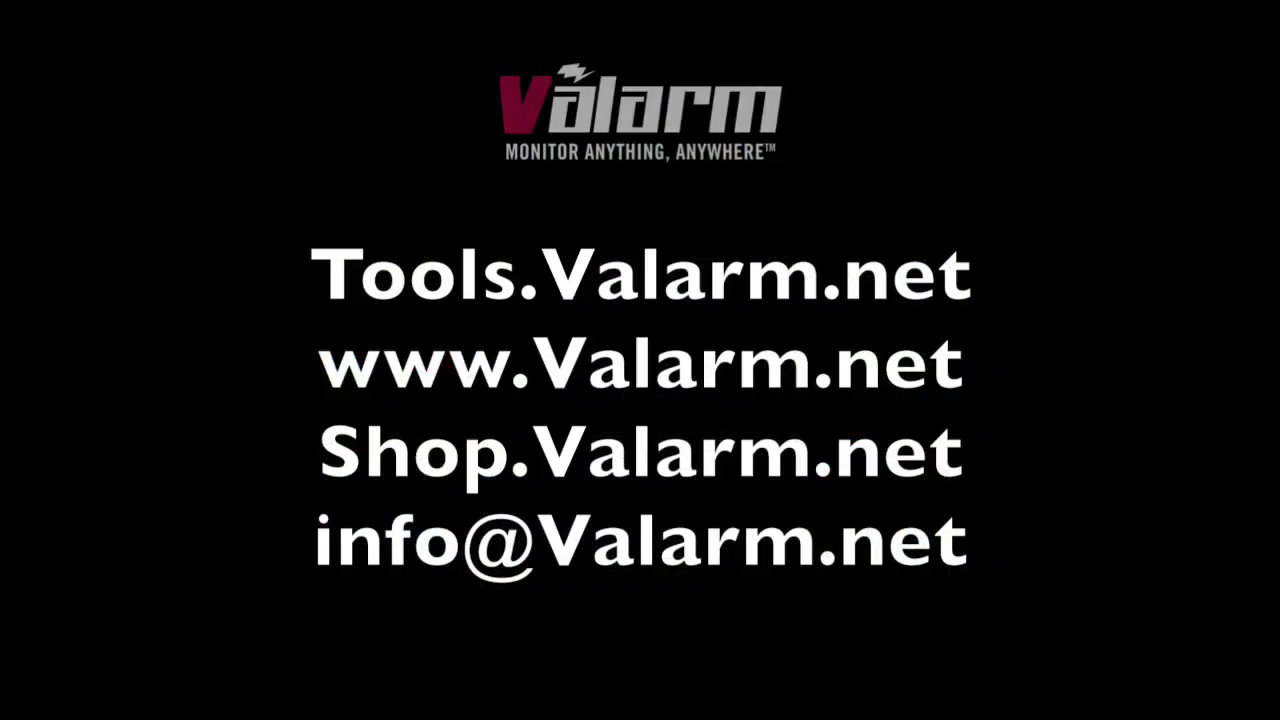